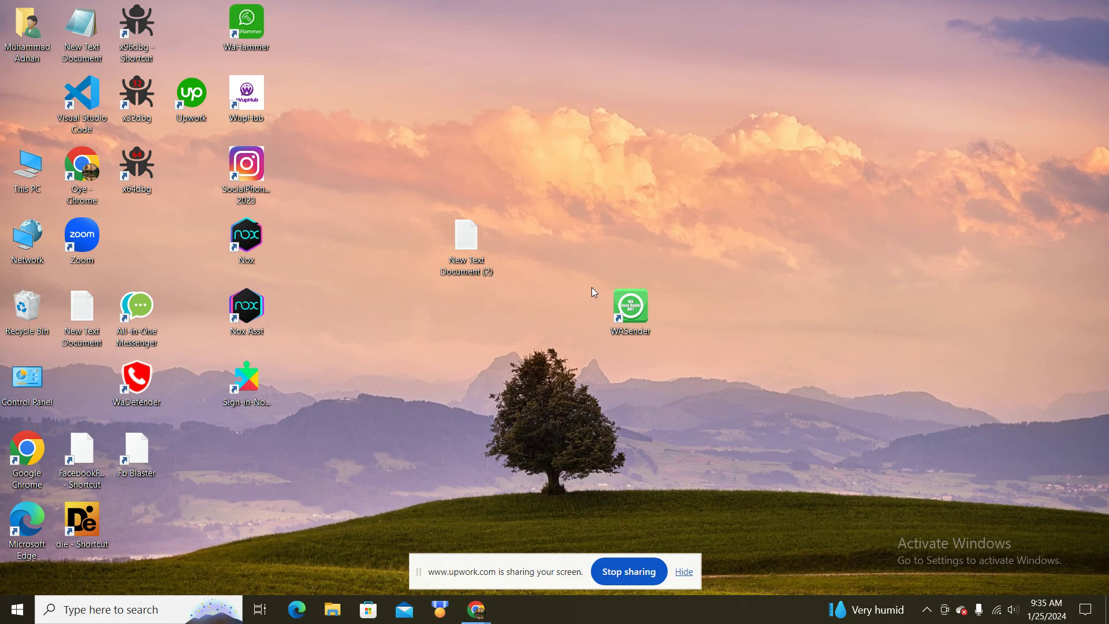
Step: Launch WaSender from its desktop shortcut and bring up the General Settings dialog
drag(598, 295, 681, 358)
drag(591, 284, 676, 346)
double_click(641, 313)
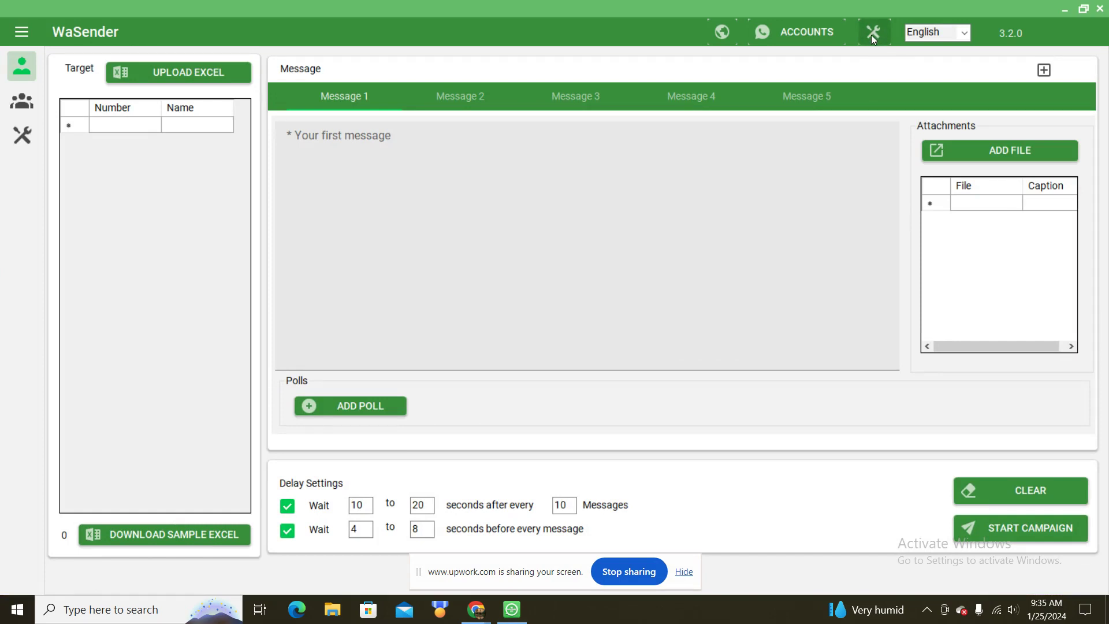
click(872, 33)
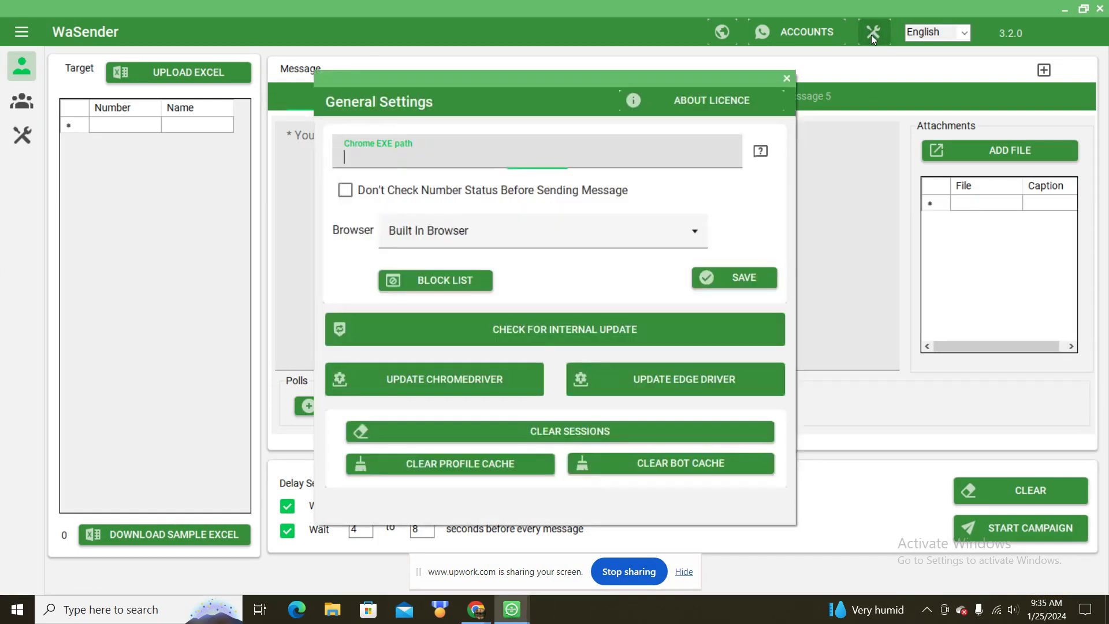
Step: Run the internal update check, save settings with Built In Browser, and view the empty Block List
click(532, 328)
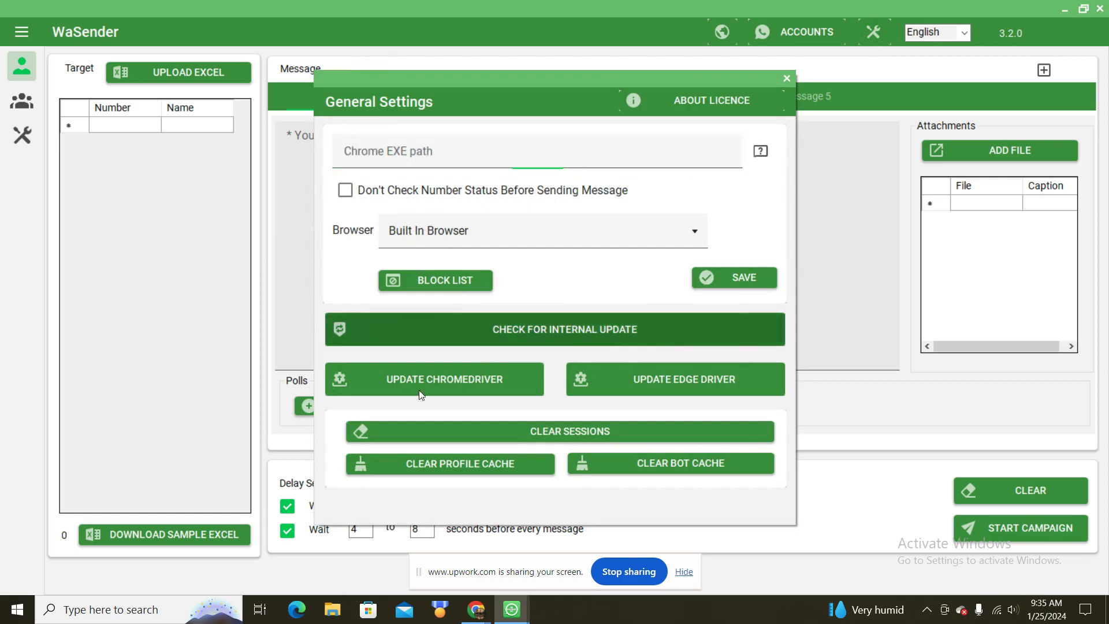
click(393, 385)
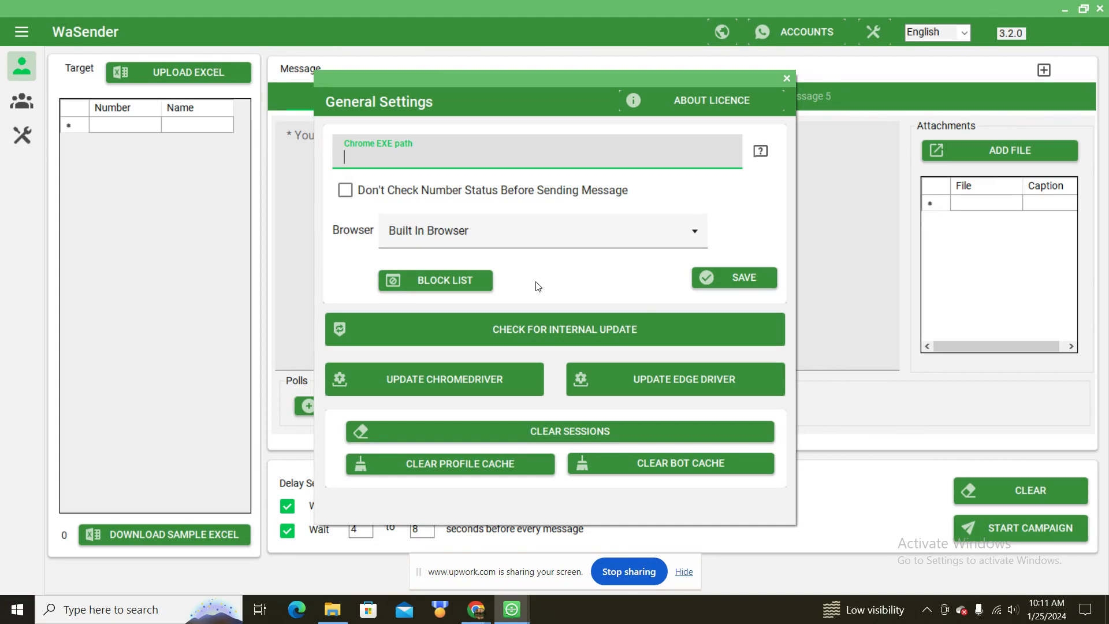
click(526, 235)
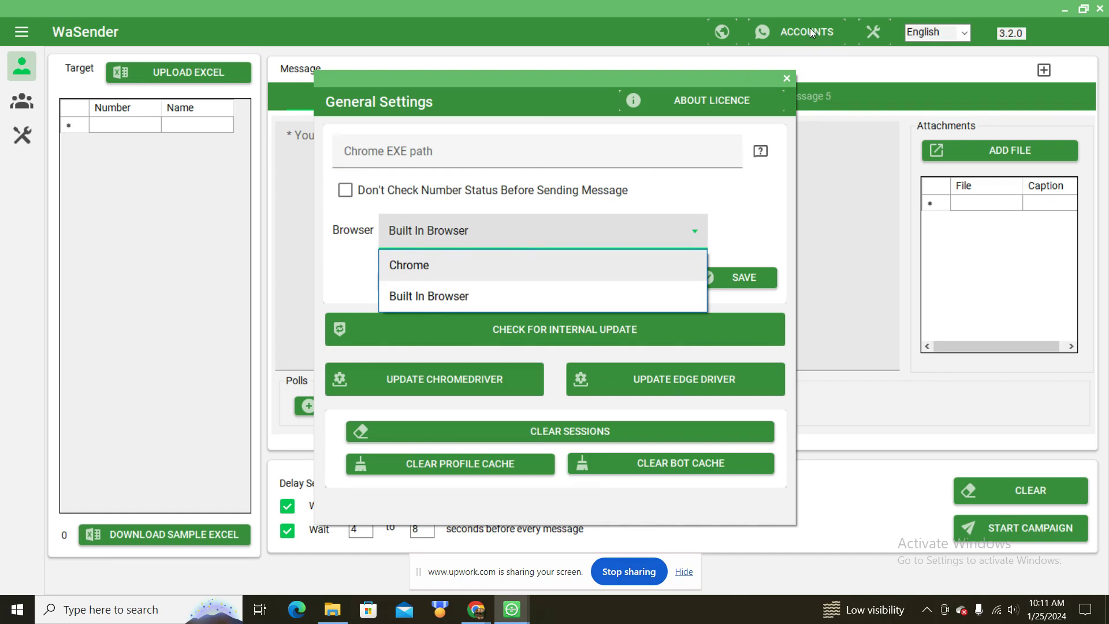
click(459, 294)
click(722, 277)
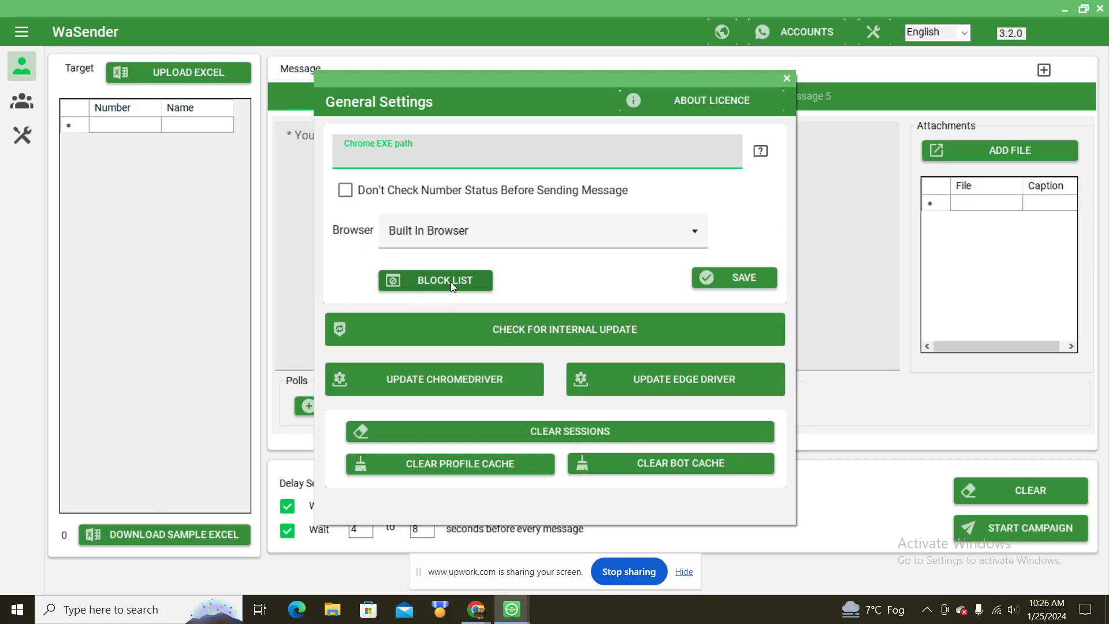
click(450, 282)
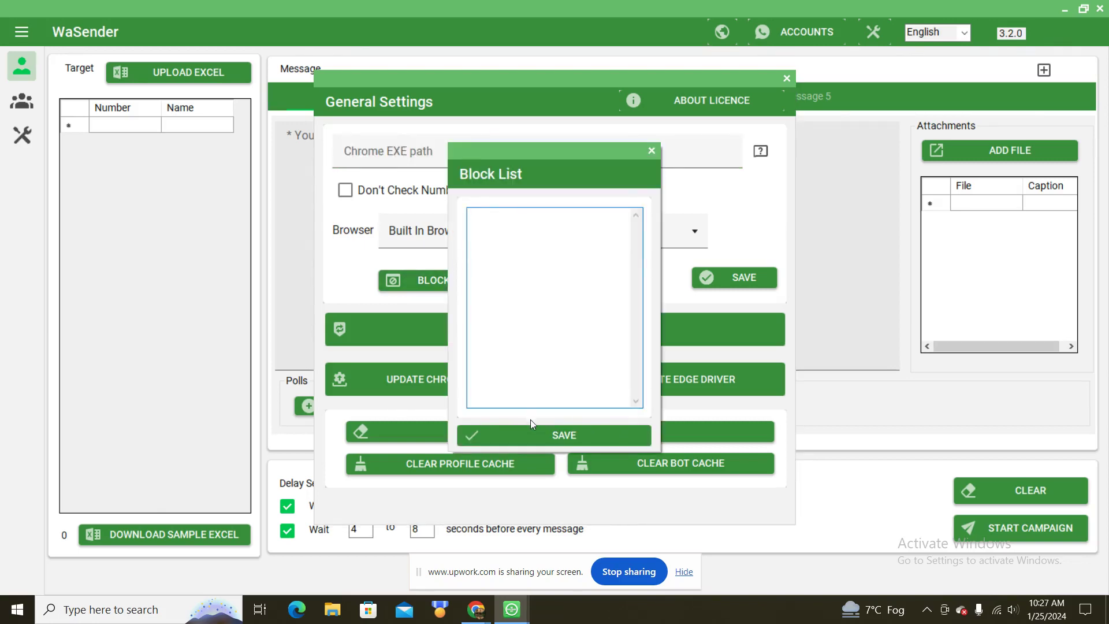
Step: Close the Block List and General Settings dialogs and bring up Manage Accounts
click(652, 152)
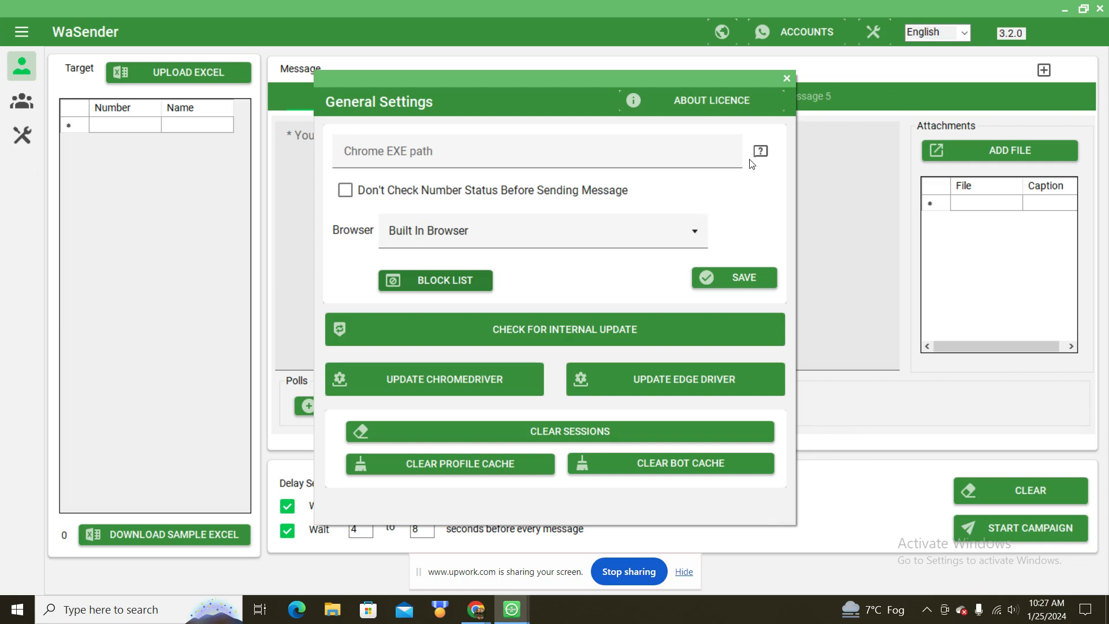
click(784, 80)
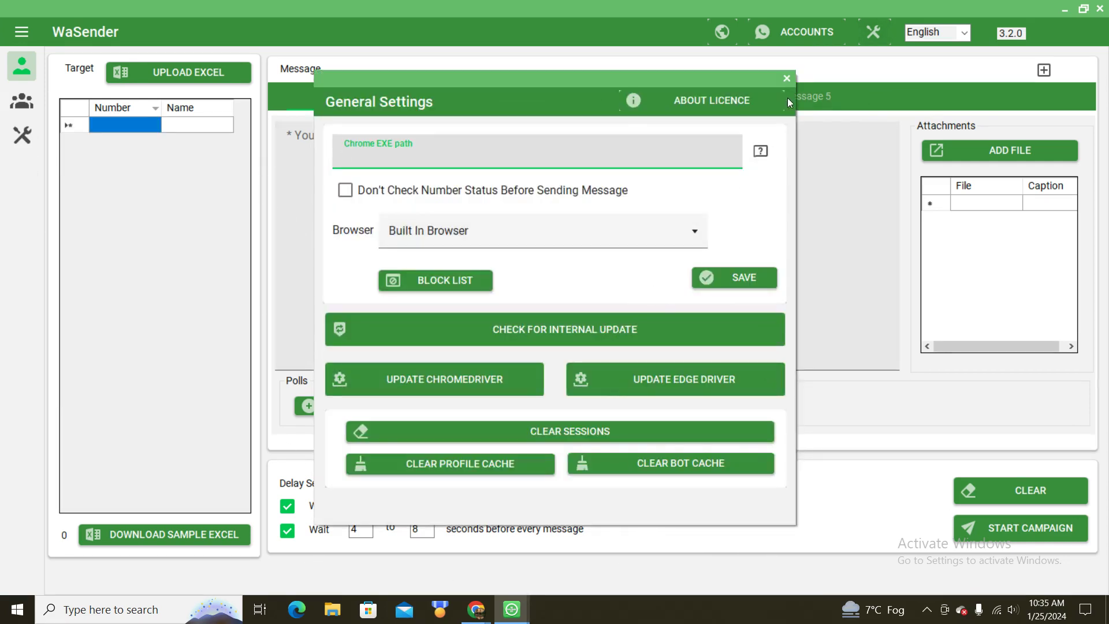
click(787, 81)
click(808, 35)
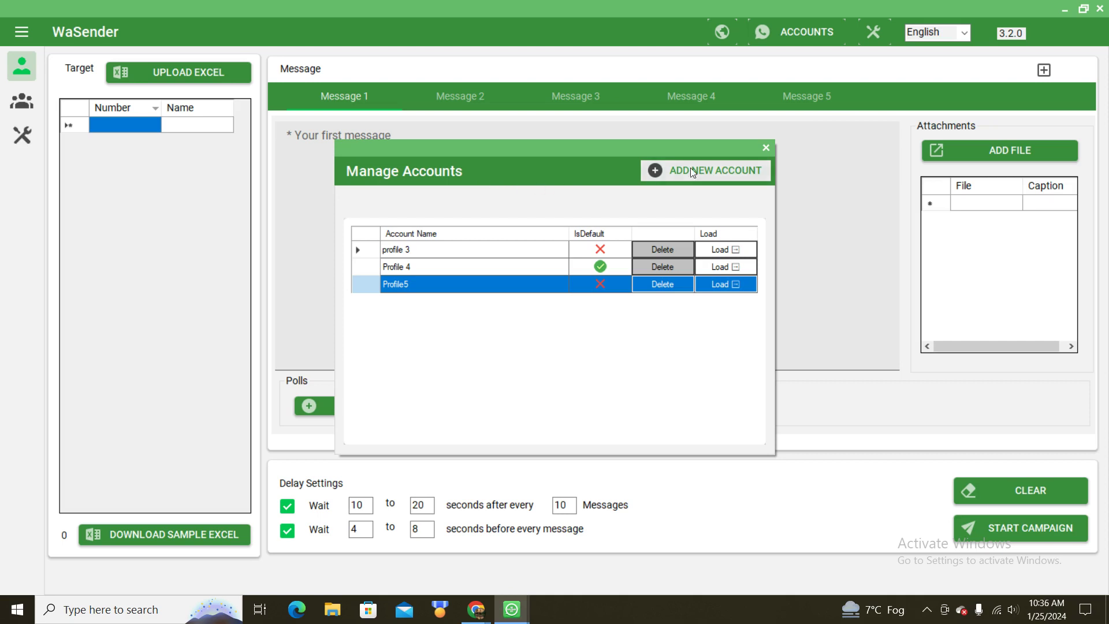
Step: Add a new account named 'Profile 6' and load it in the built-in WhatsApp browser
click(736, 170)
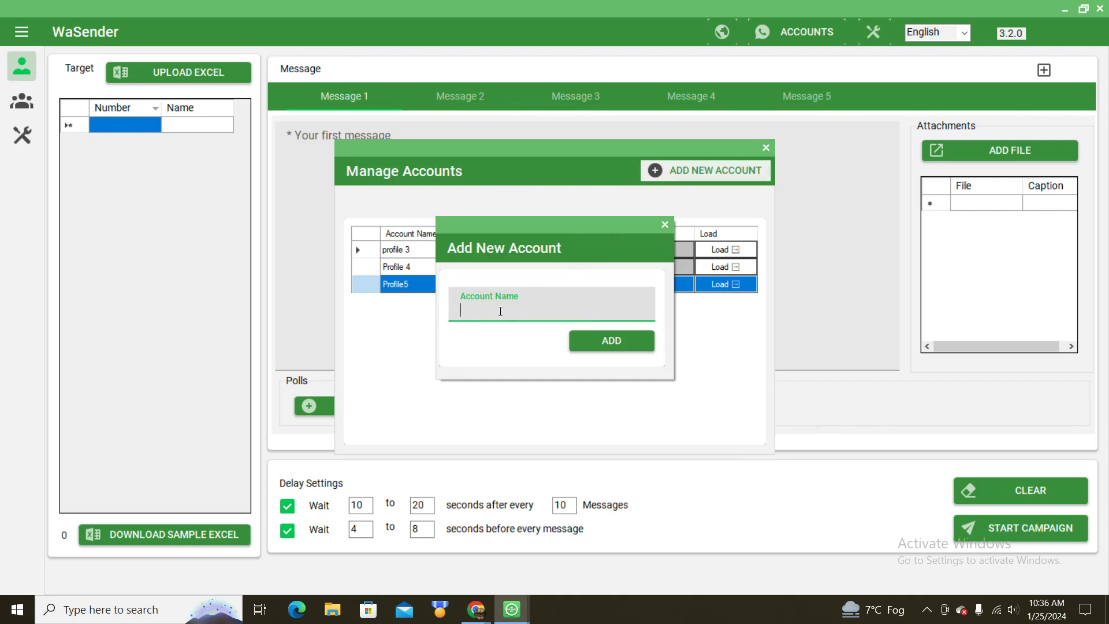
text(Profile 6)
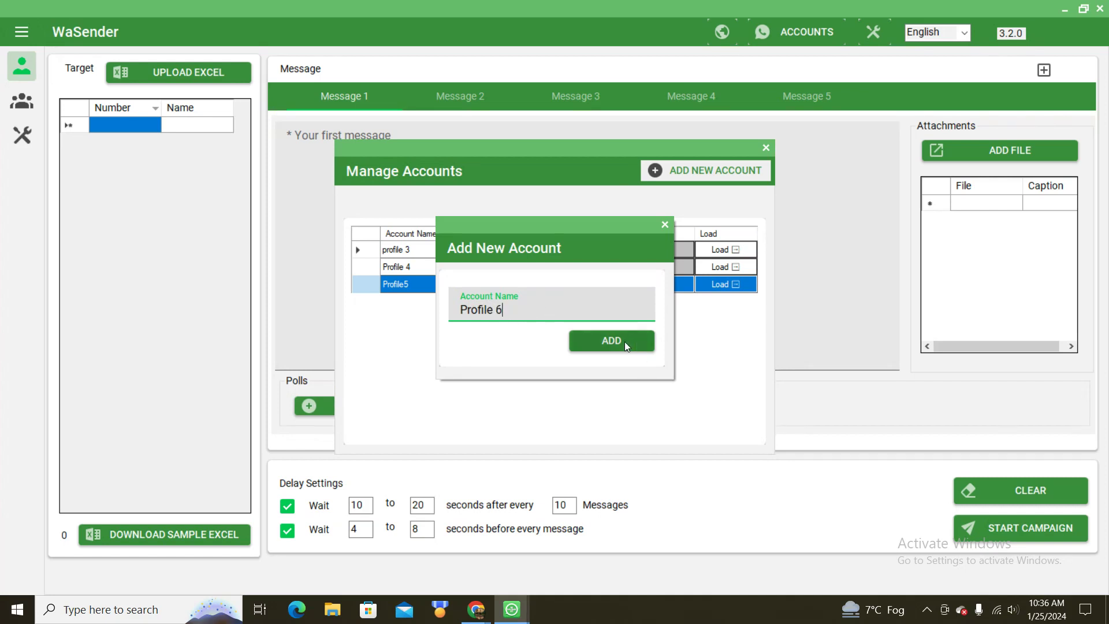
click(625, 344)
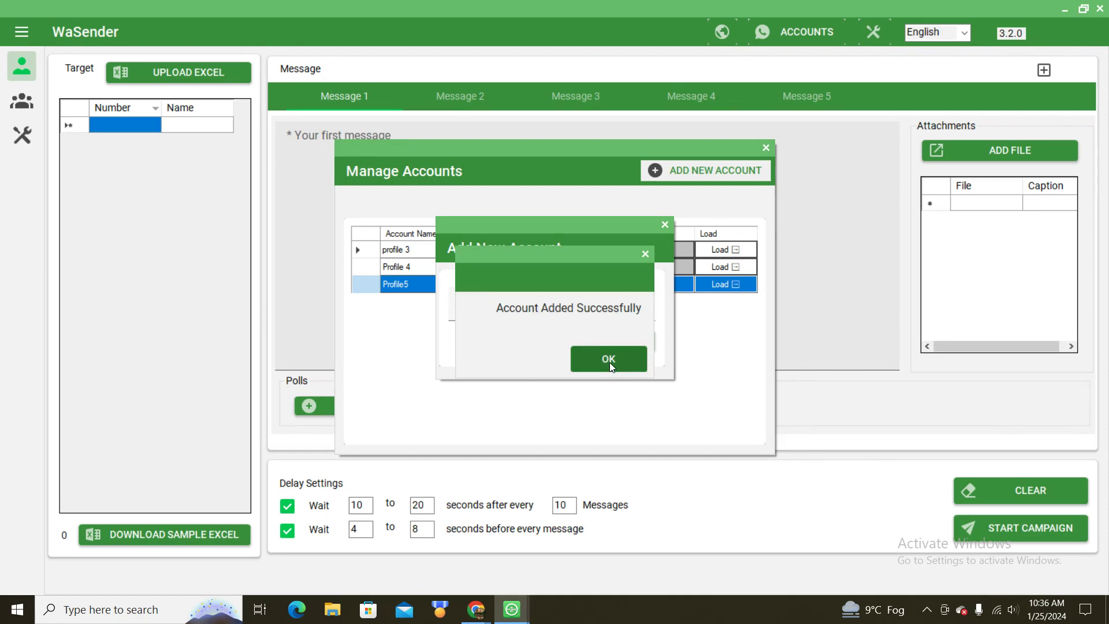
click(609, 361)
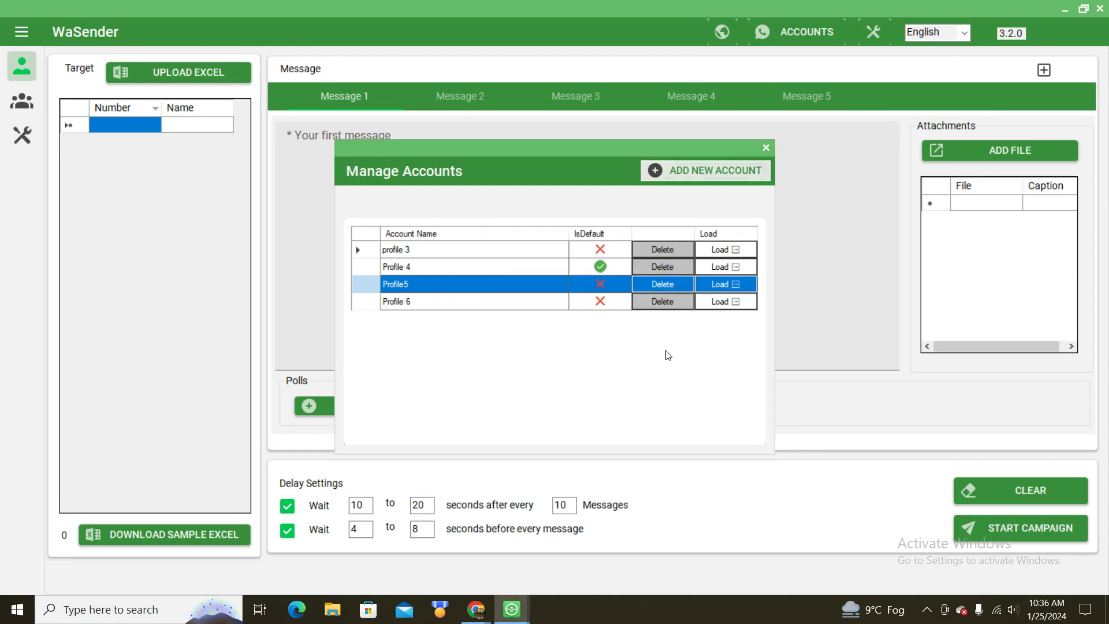
click(729, 304)
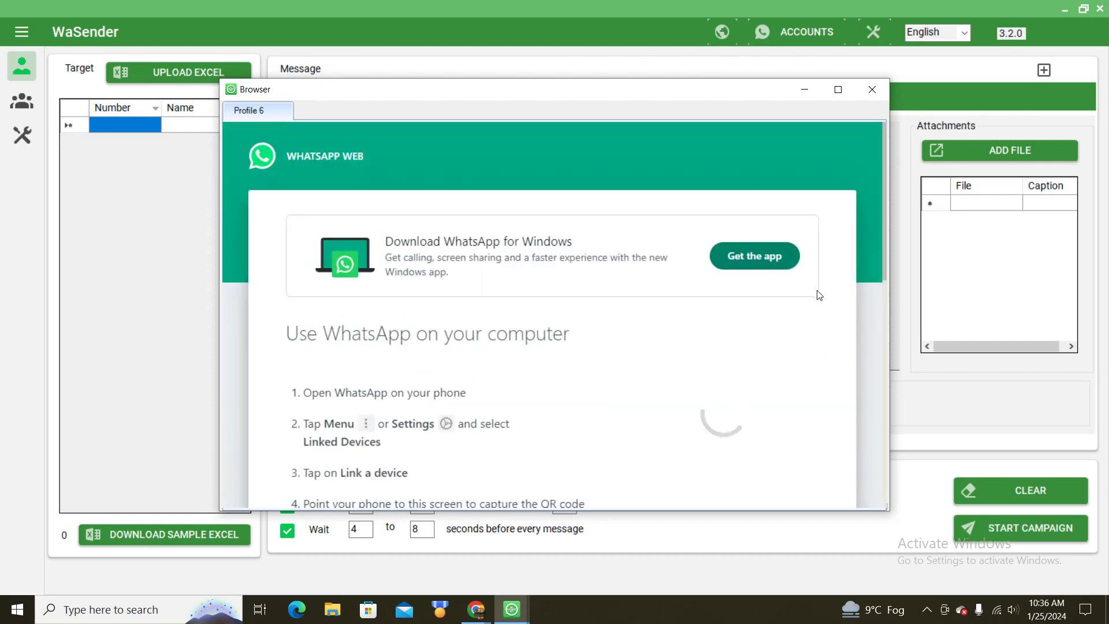
Step: Scroll the Profile 6 browser window down to the WhatsApp Web QR code
drag(886, 266, 884, 296)
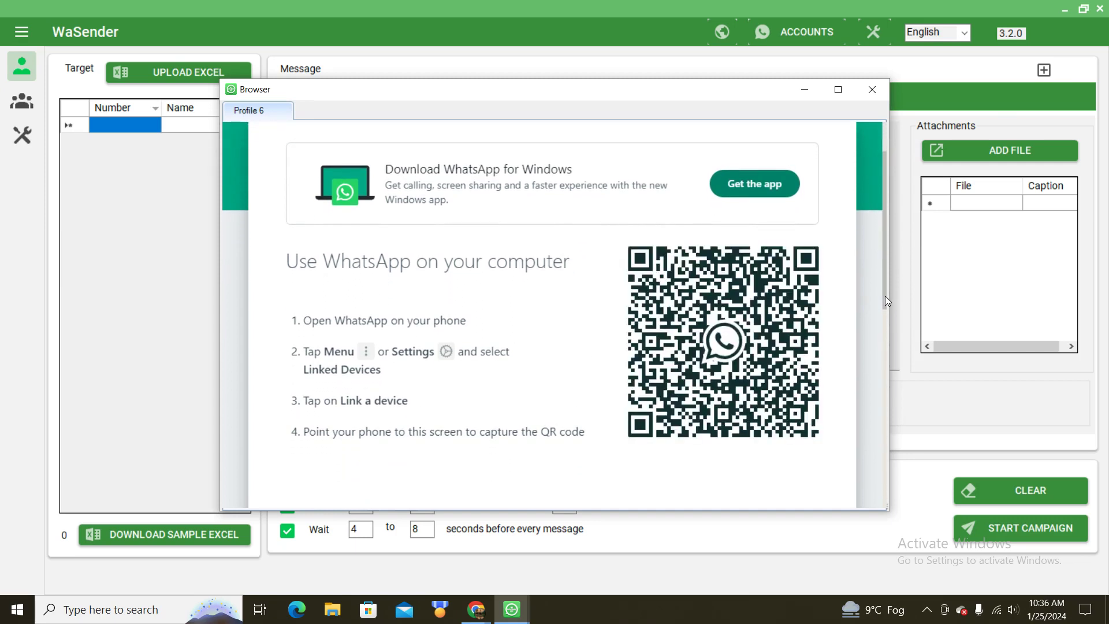
Step: Close the browser window, delete the Profile 6 and Profile5 accounts, and close Manage Accounts
click(872, 96)
click(652, 308)
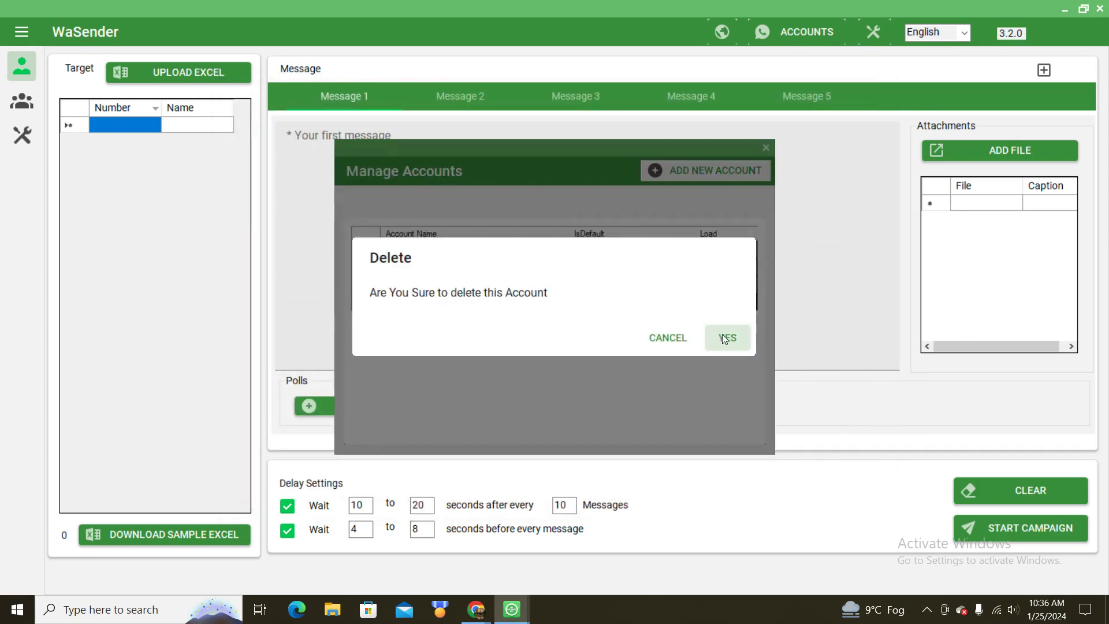
click(725, 339)
click(664, 290)
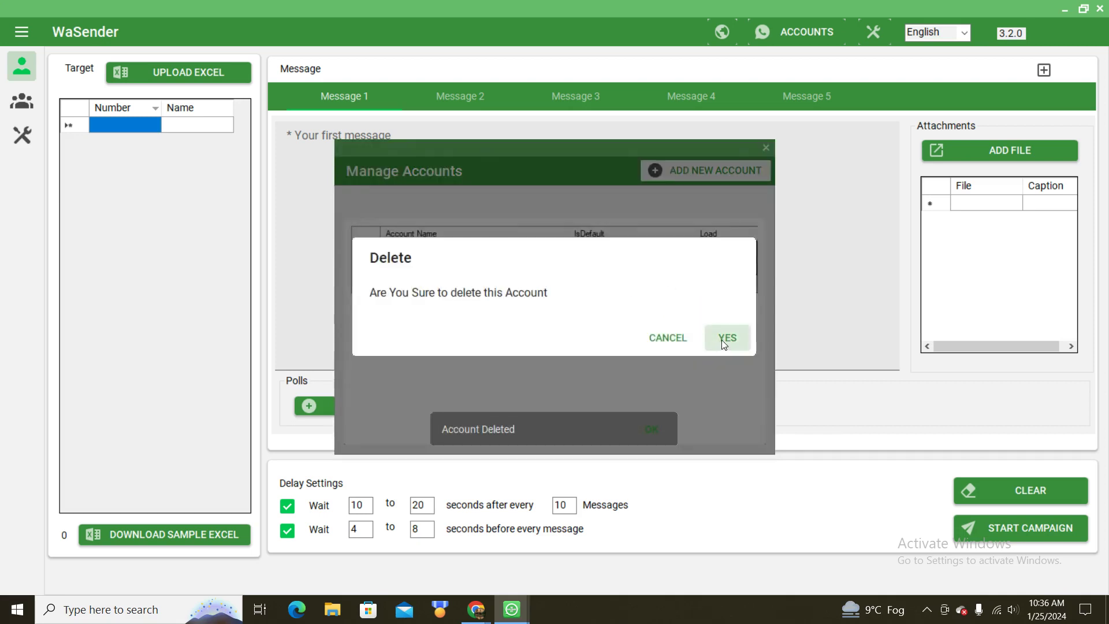
click(725, 339)
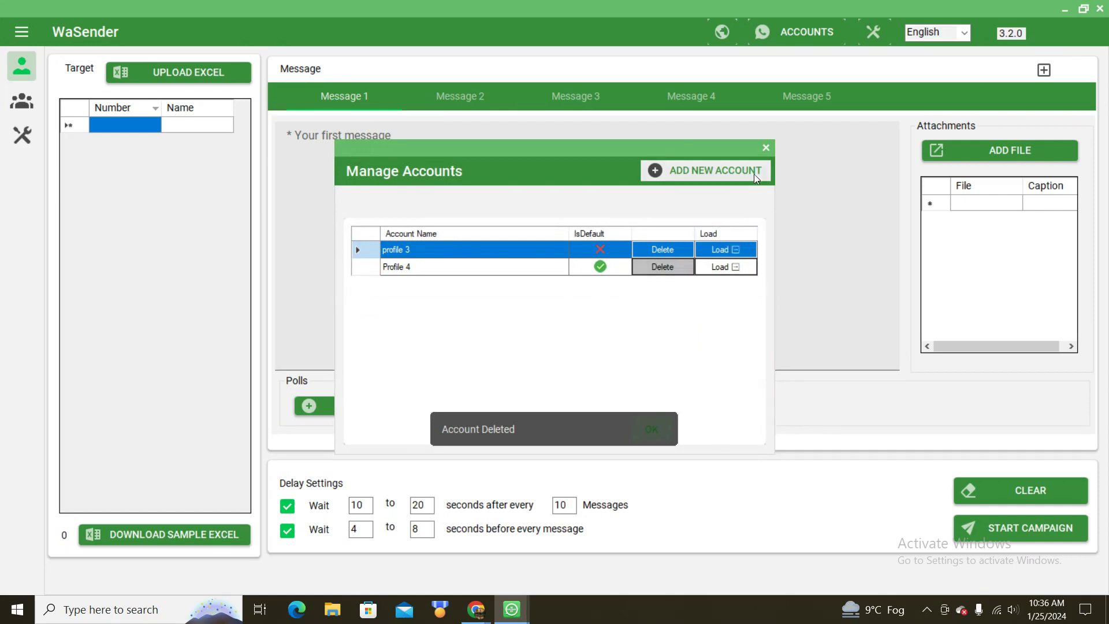
click(766, 149)
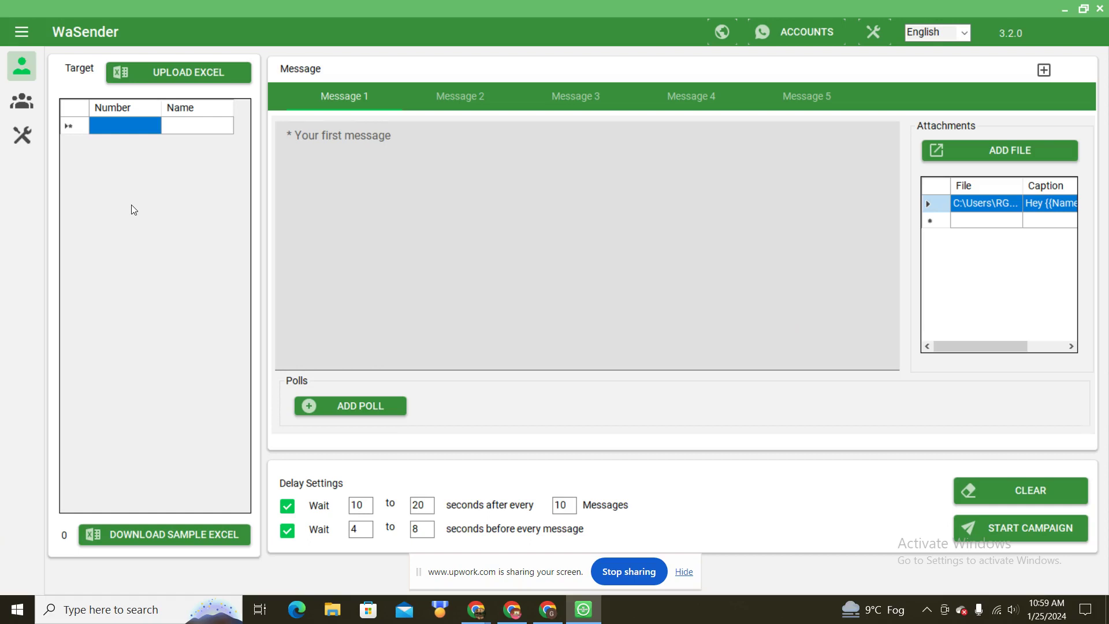
Step: Fill the first target row with the recipient's phone number and first name
click(126, 129)
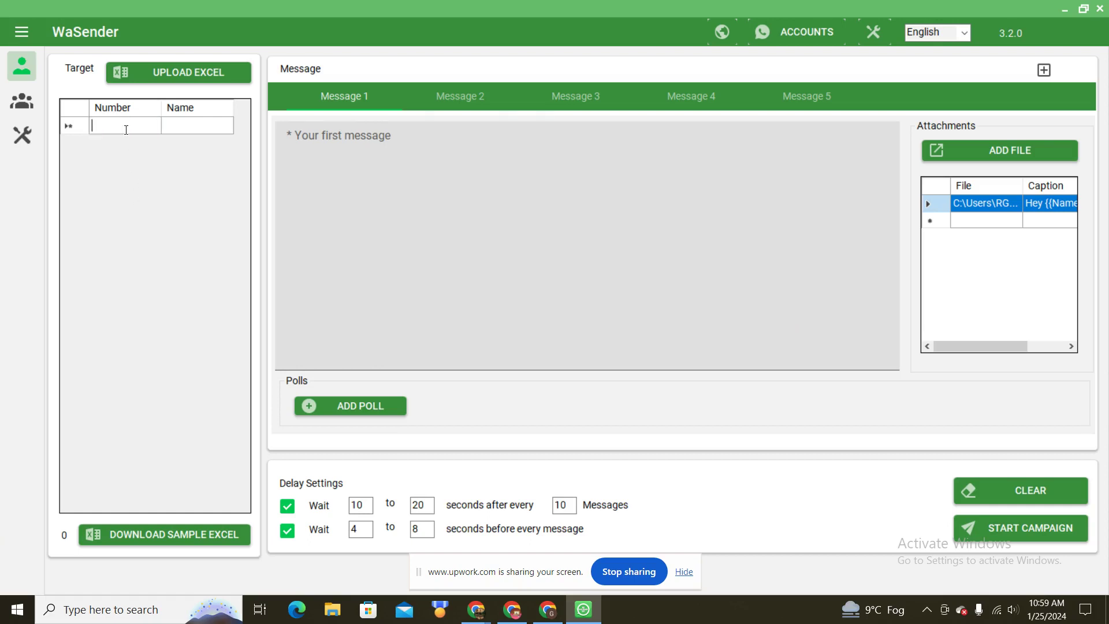
click(201, 125)
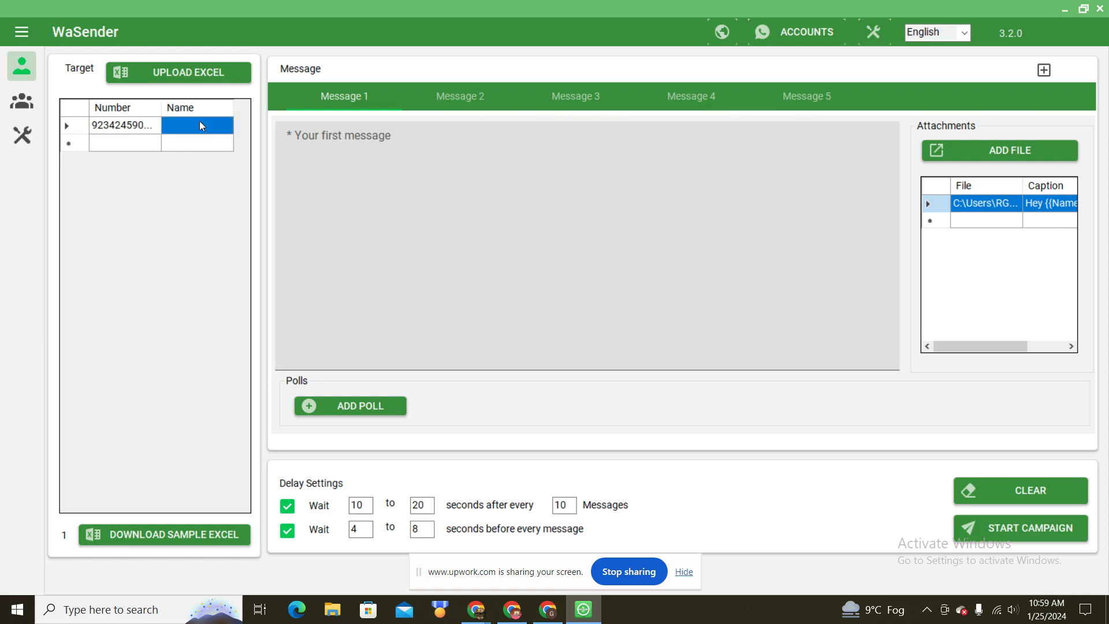
click(201, 121)
text(Muhammad)
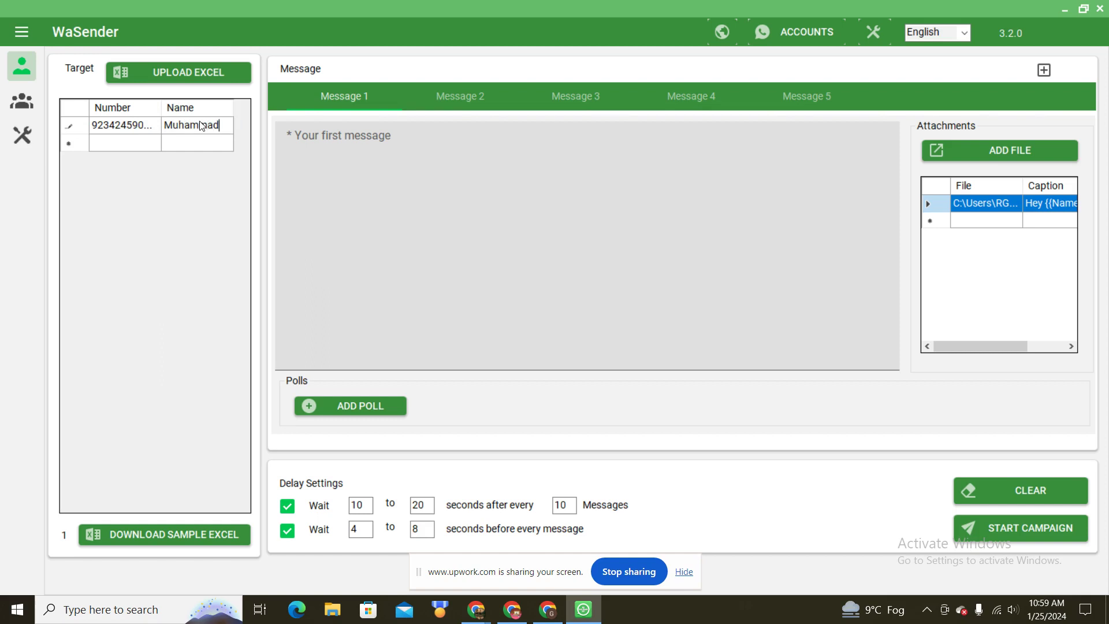
Step: Paste one phone number through Copy Paste Numbers and import it into the target list
right_click(113, 111)
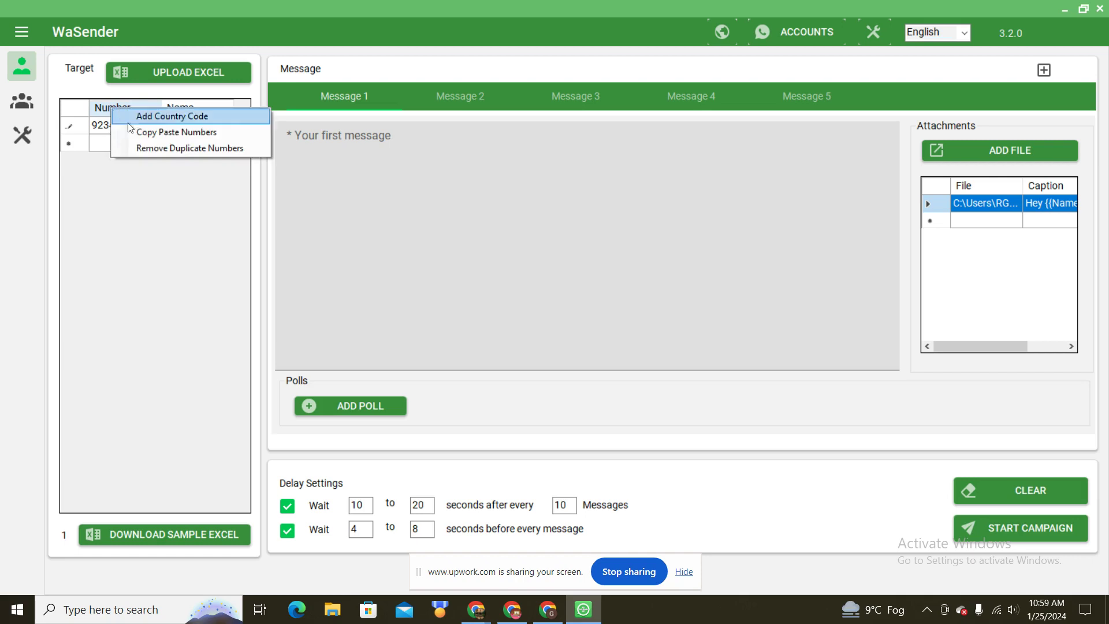
click(182, 137)
click(465, 186)
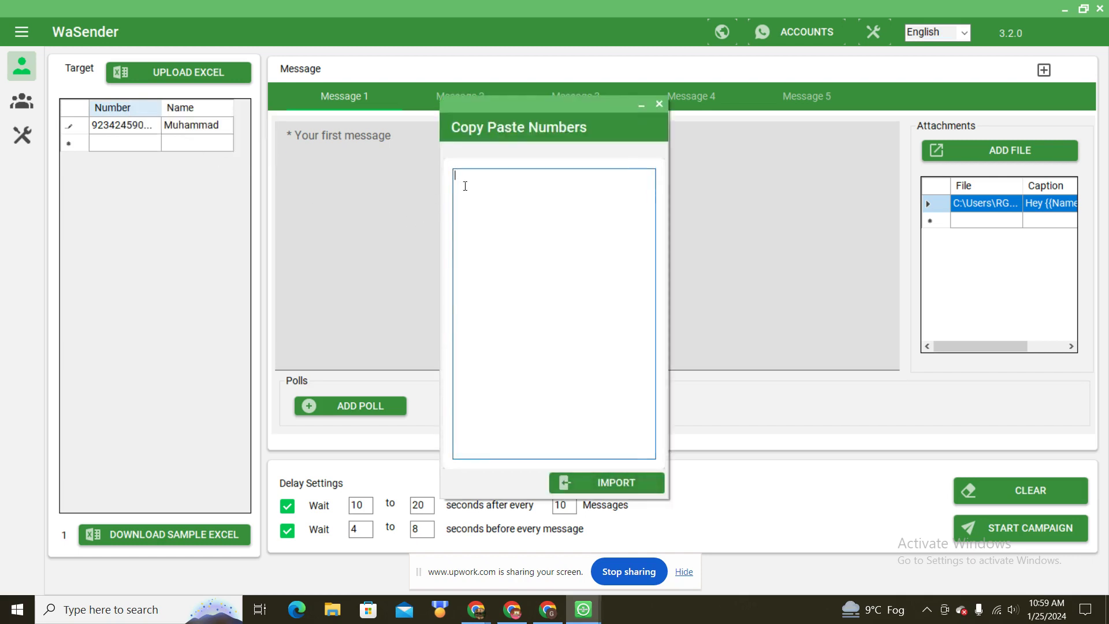
key(ctrl+v)
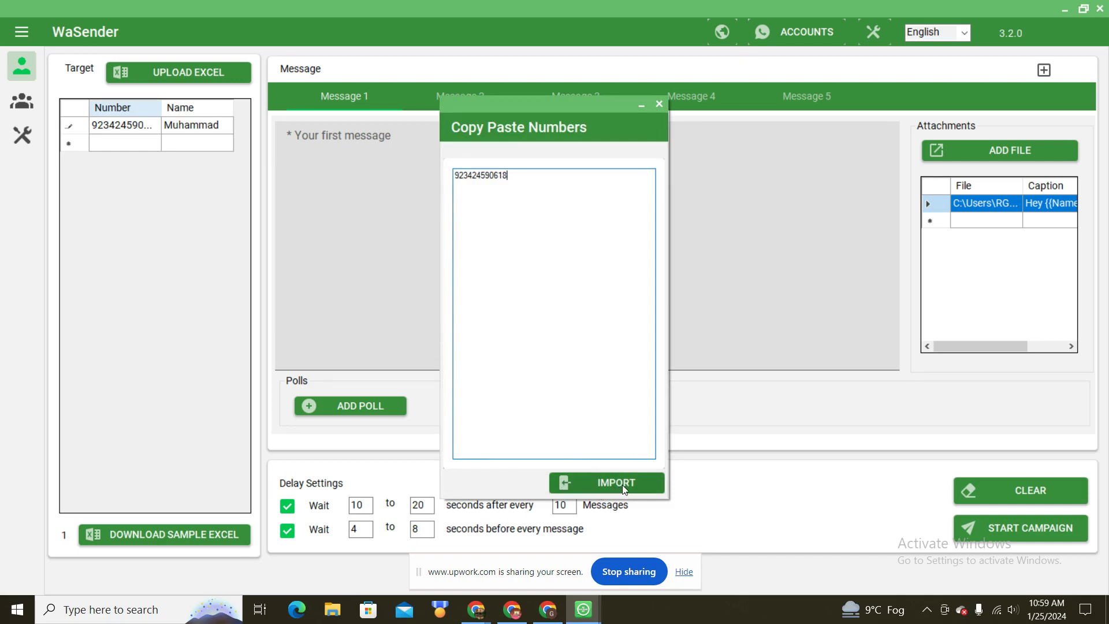
click(622, 484)
click(105, 144)
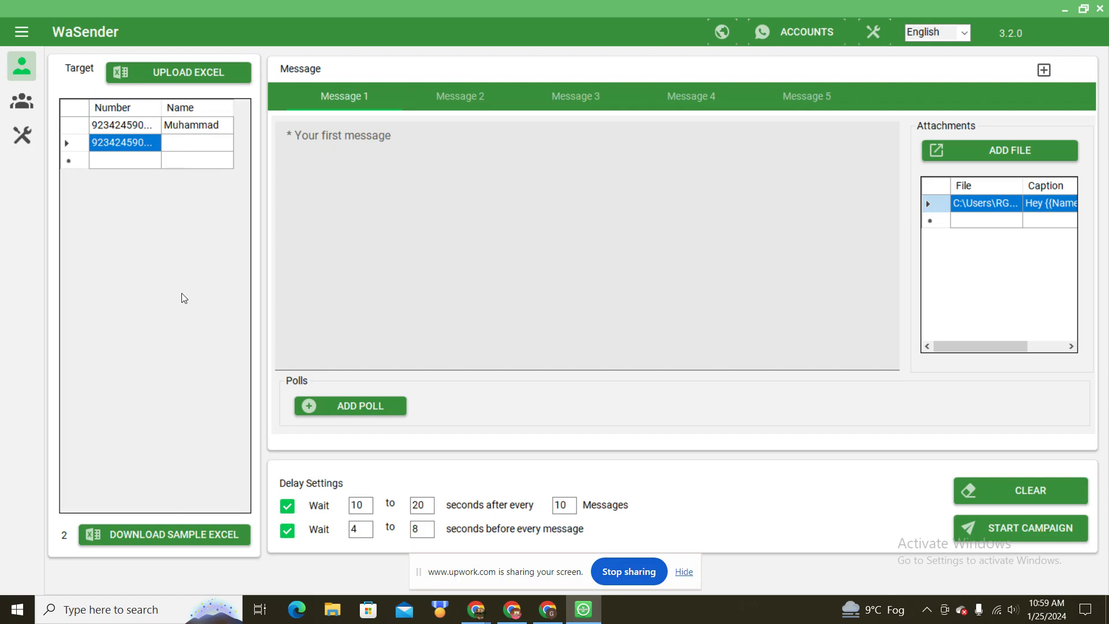
Step: Import contacts from the Excel file 'Untitled spreadsheet (11)' into the target list
click(166, 74)
double_click(168, 133)
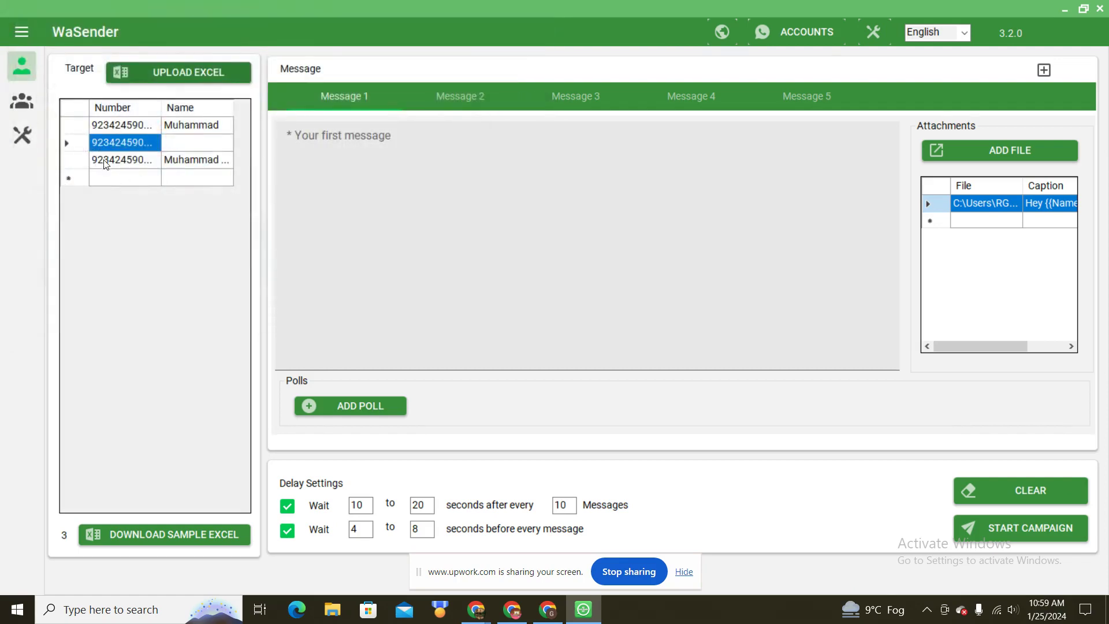
click(107, 161)
click(199, 165)
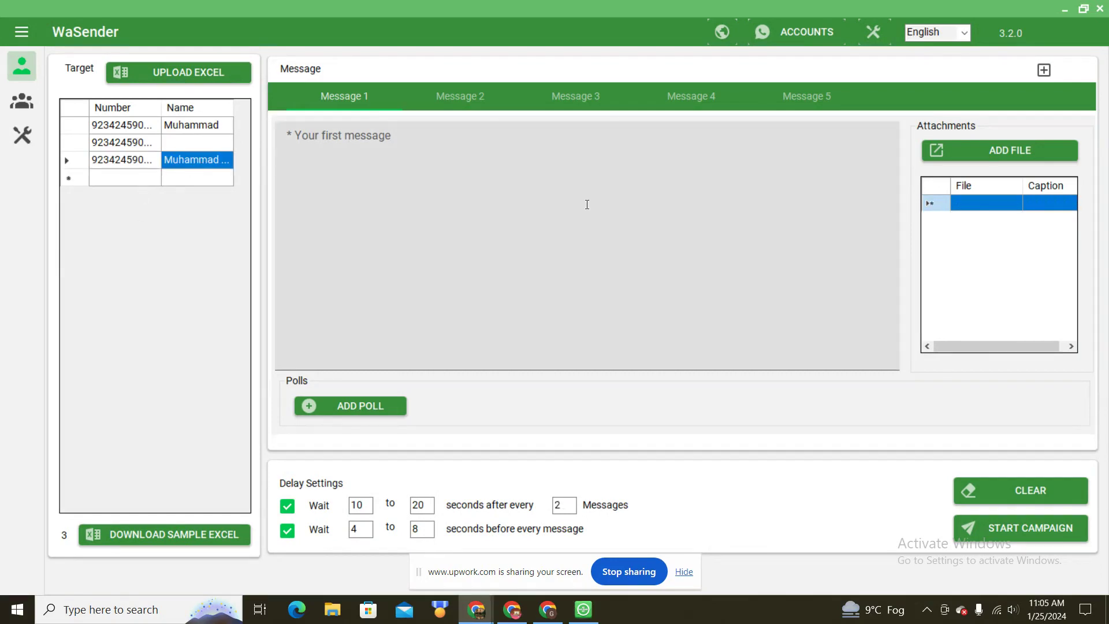
Step: Leave the Message 1 text box empty and move on to the Attachments grid
click(718, 199)
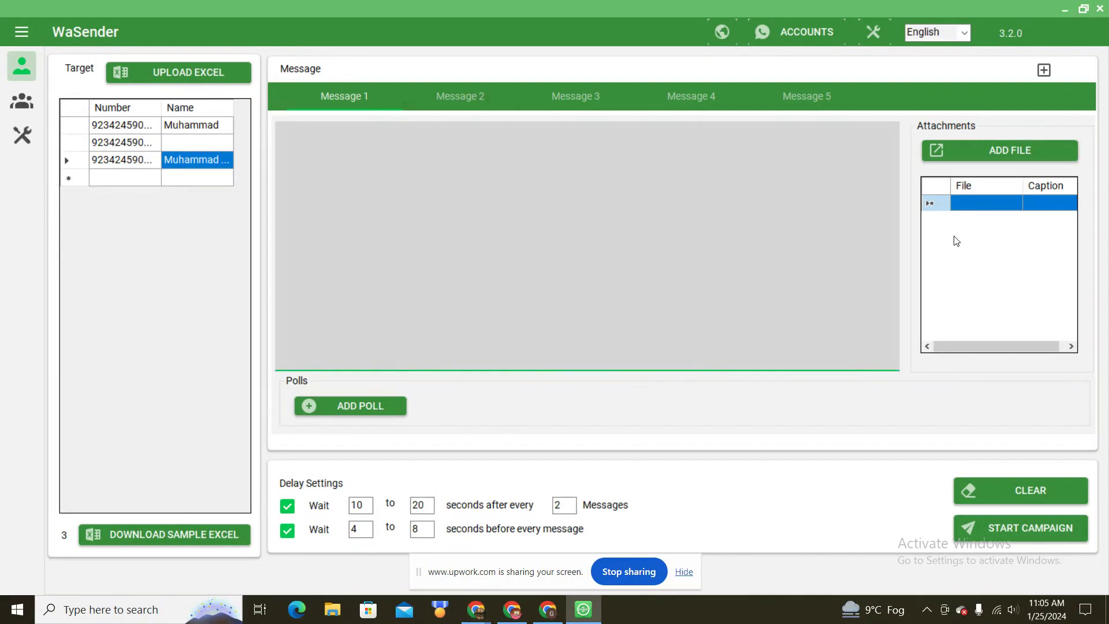
click(971, 241)
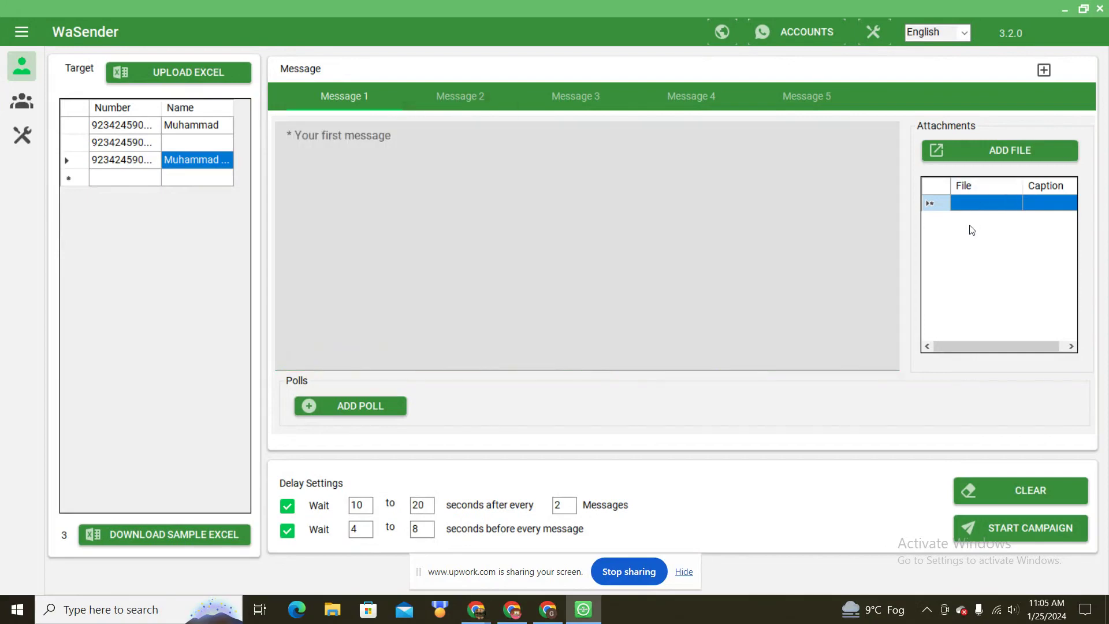
Step: Attach makeitmeme_dh4cQ from the Downloads folder to the first message and select its row
click(1013, 148)
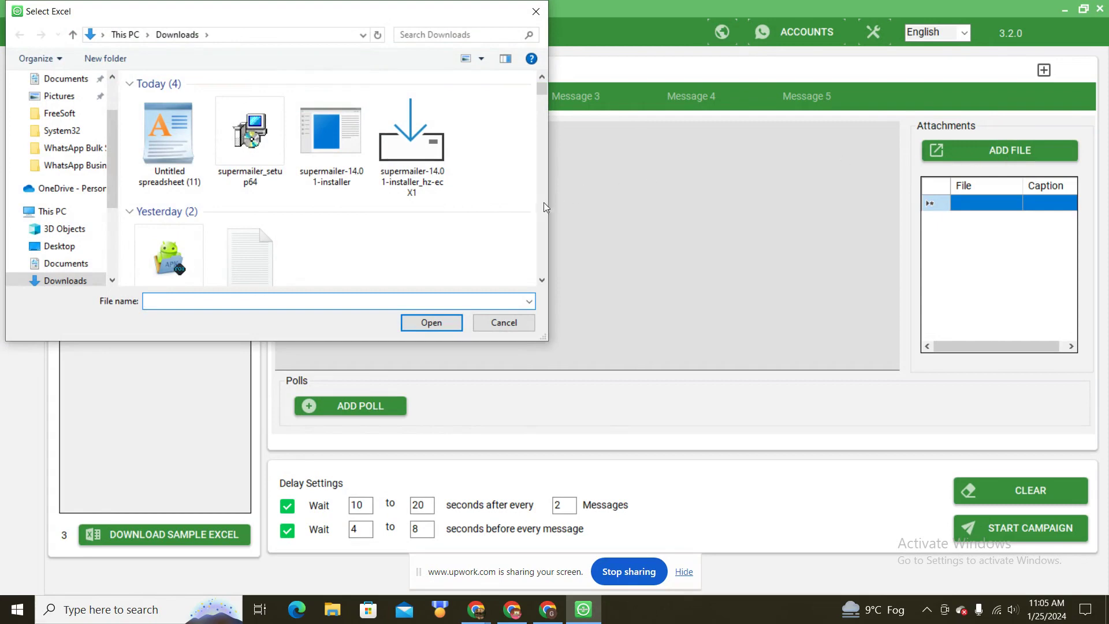
scroll(540, 224, down, 3)
scroll(543, 228, down, 6)
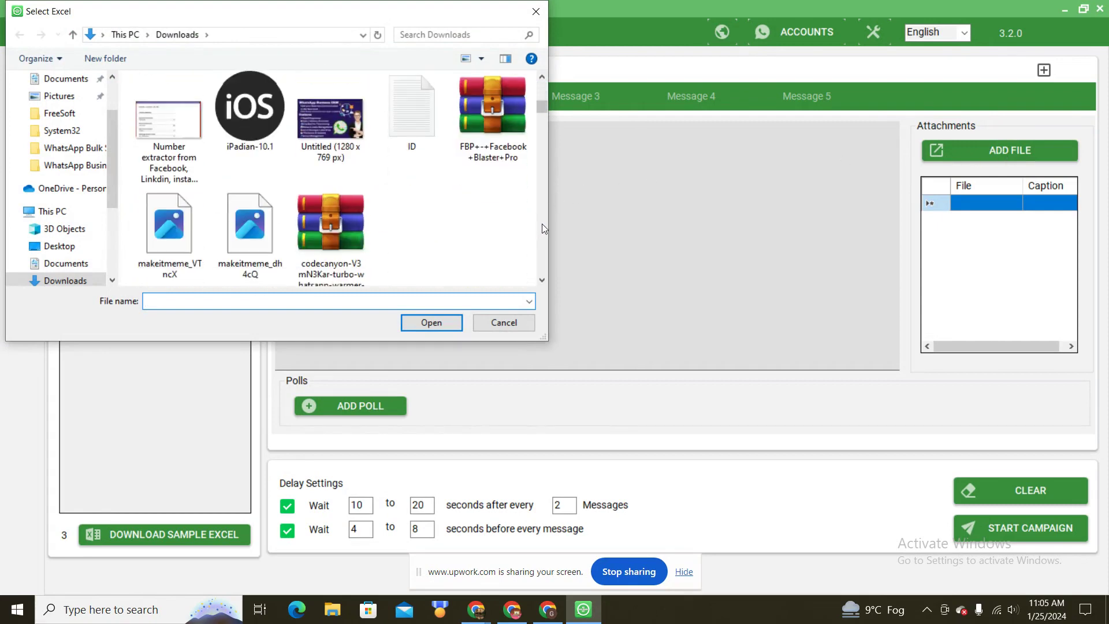
double_click(250, 160)
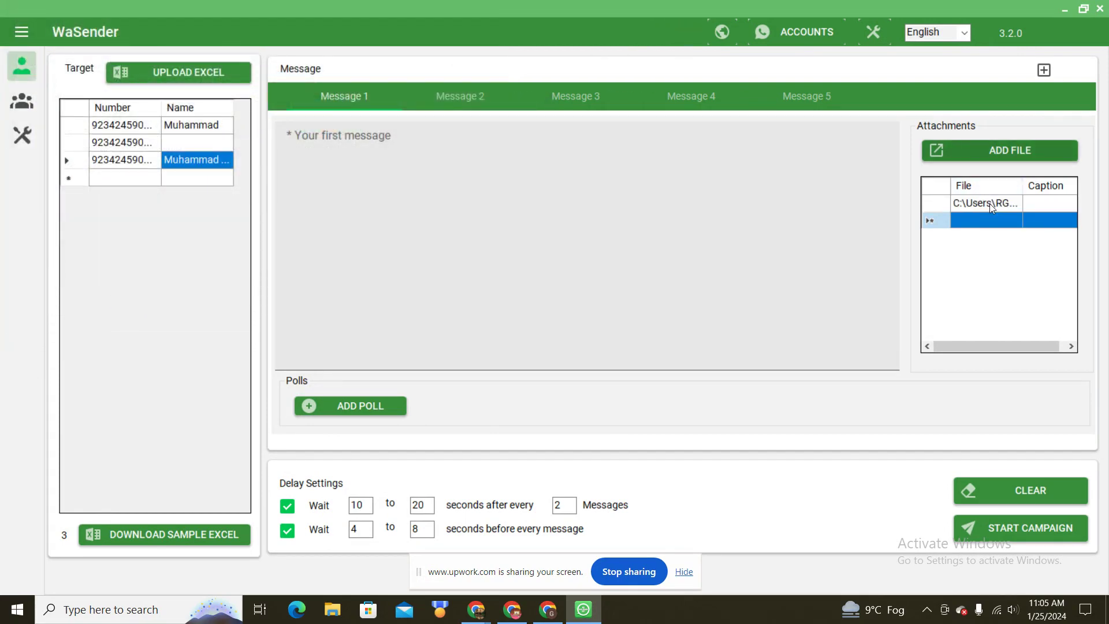
click(934, 206)
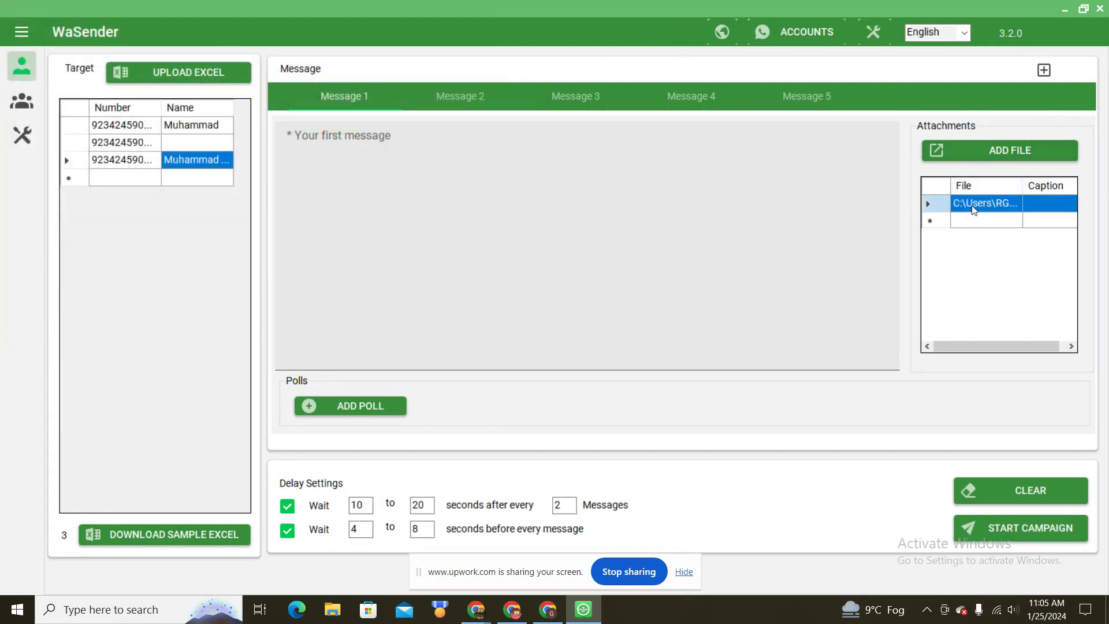
Step: Caption the attached image 'Hey {{Name}}, Testing message' and save it to the attachment list
right_click(937, 208)
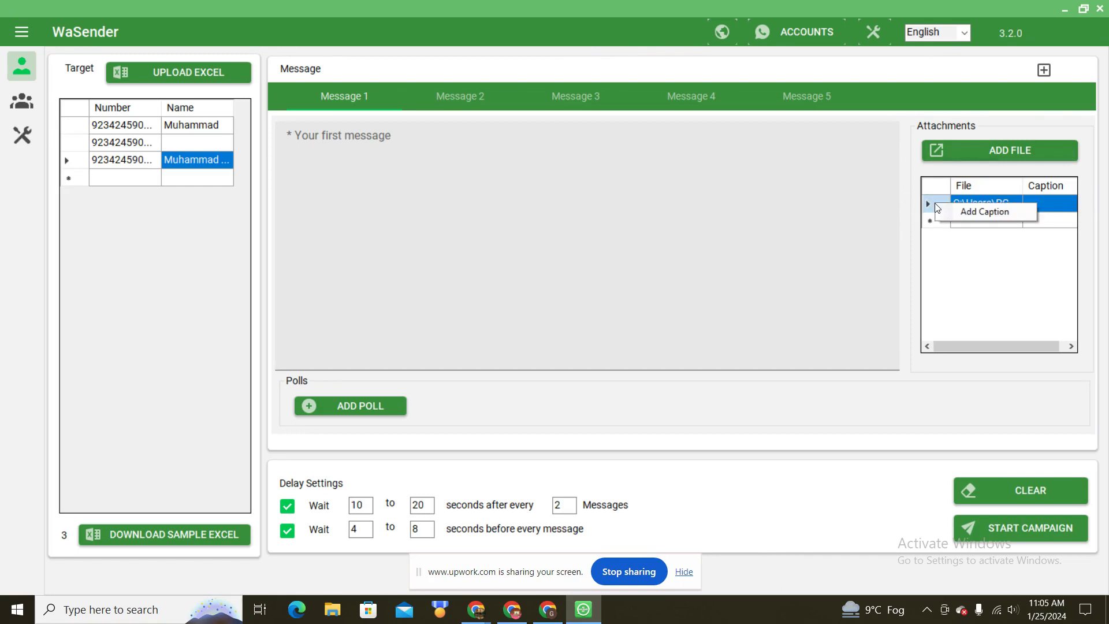
click(965, 214)
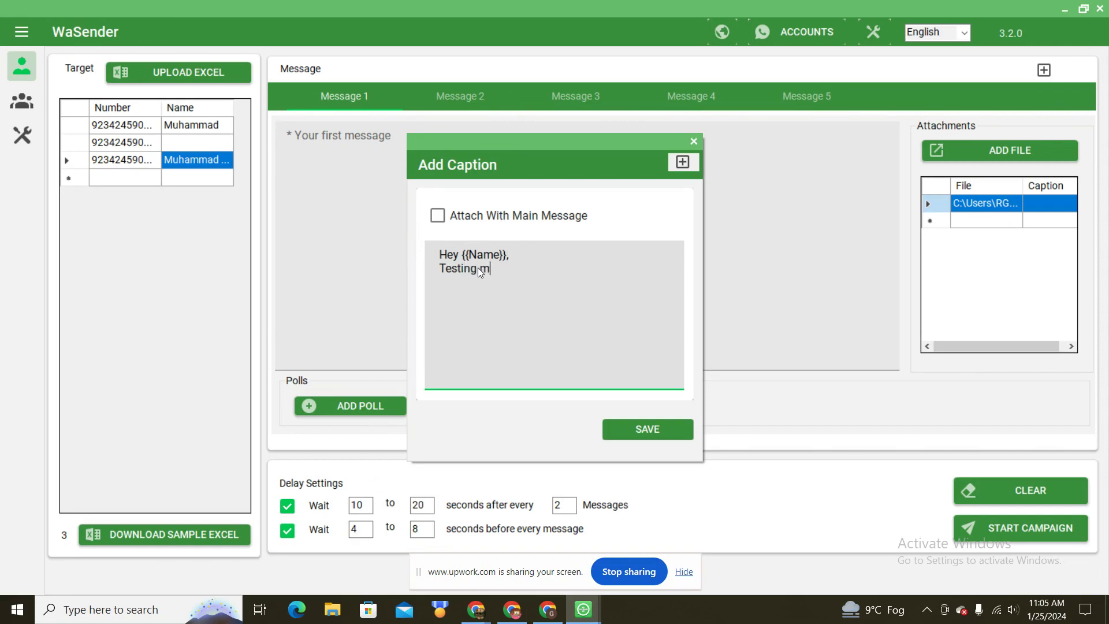
text(ssage)
click(670, 428)
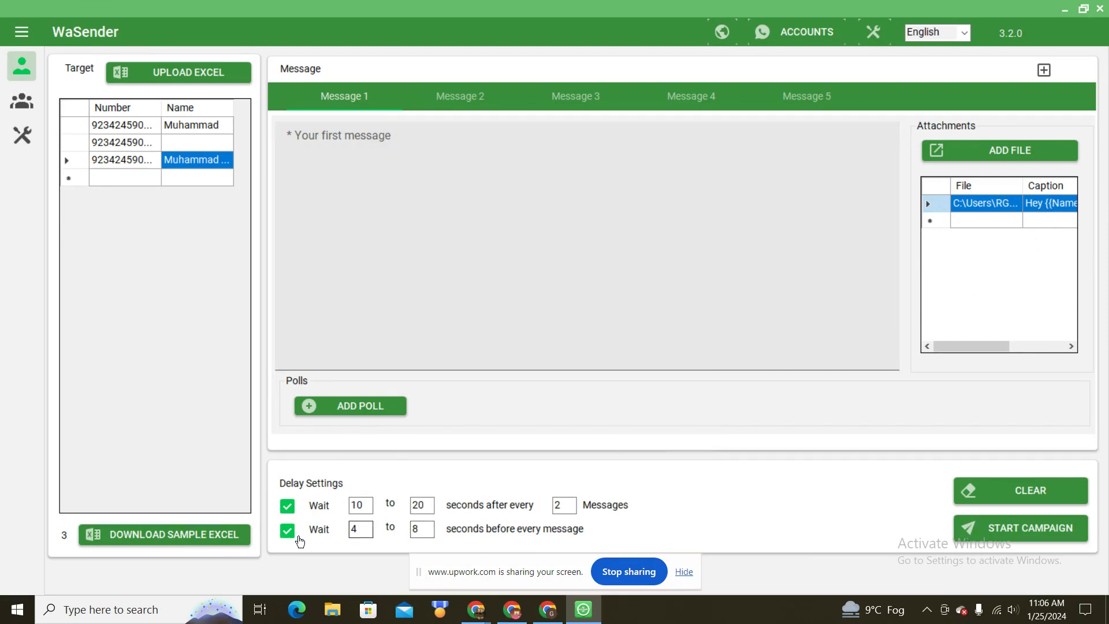
Step: Change the Delay Settings message count from 2 to 5, keeping the 10–20 second pause
click(425, 531)
double_click(557, 506)
text(5)
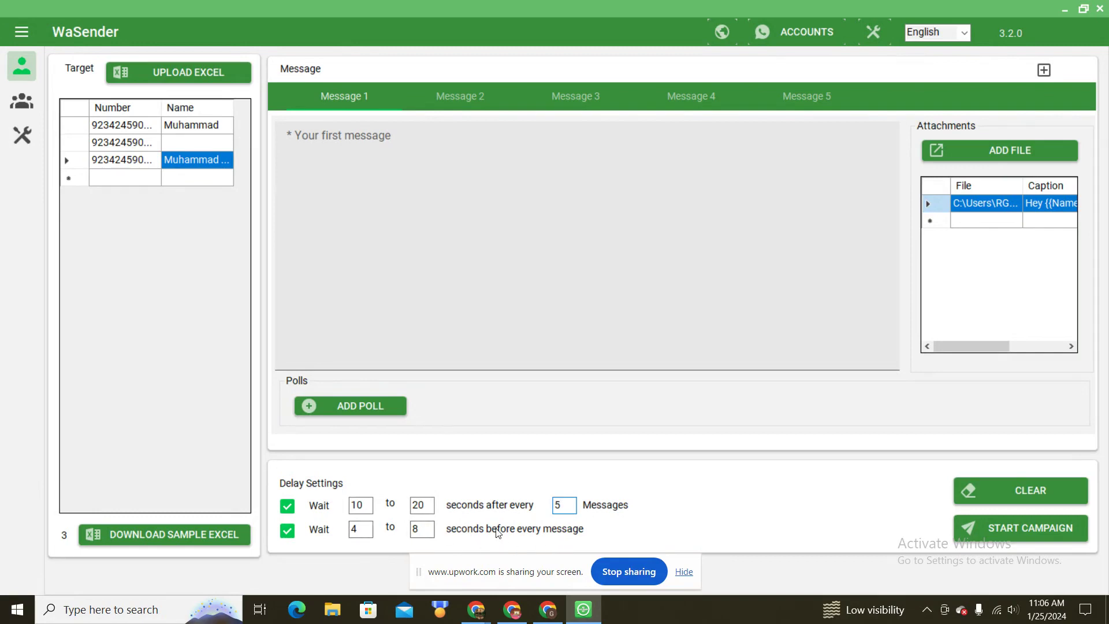
Step: Open the campaign launch settings with only Profile 4 (Primary) selected and UnSafe Mode unchecked
click(1018, 528)
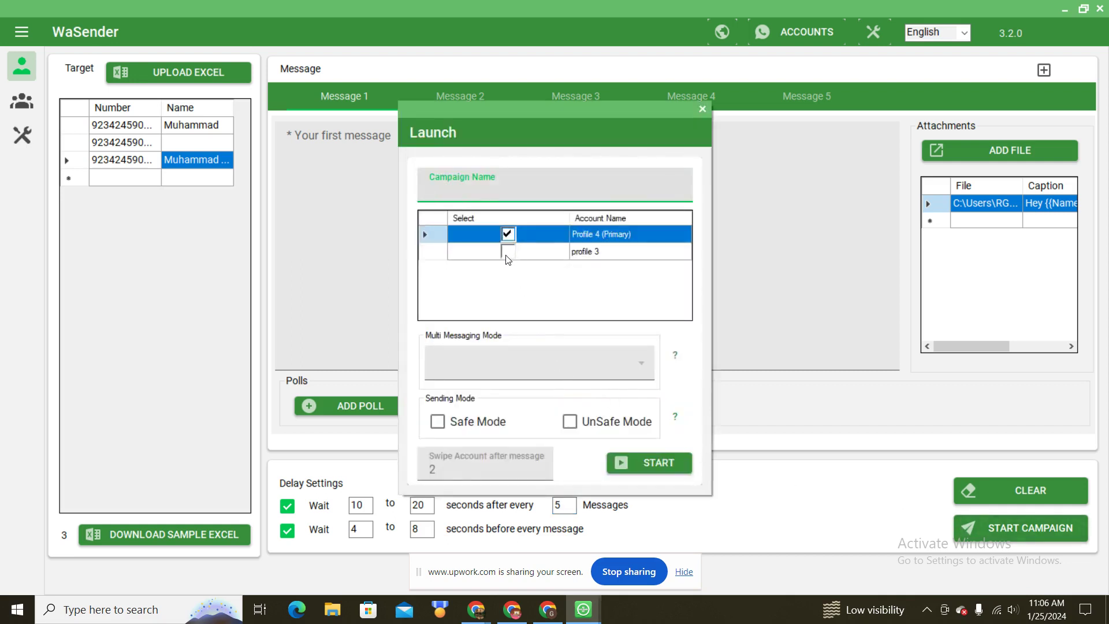
click(506, 254)
click(508, 253)
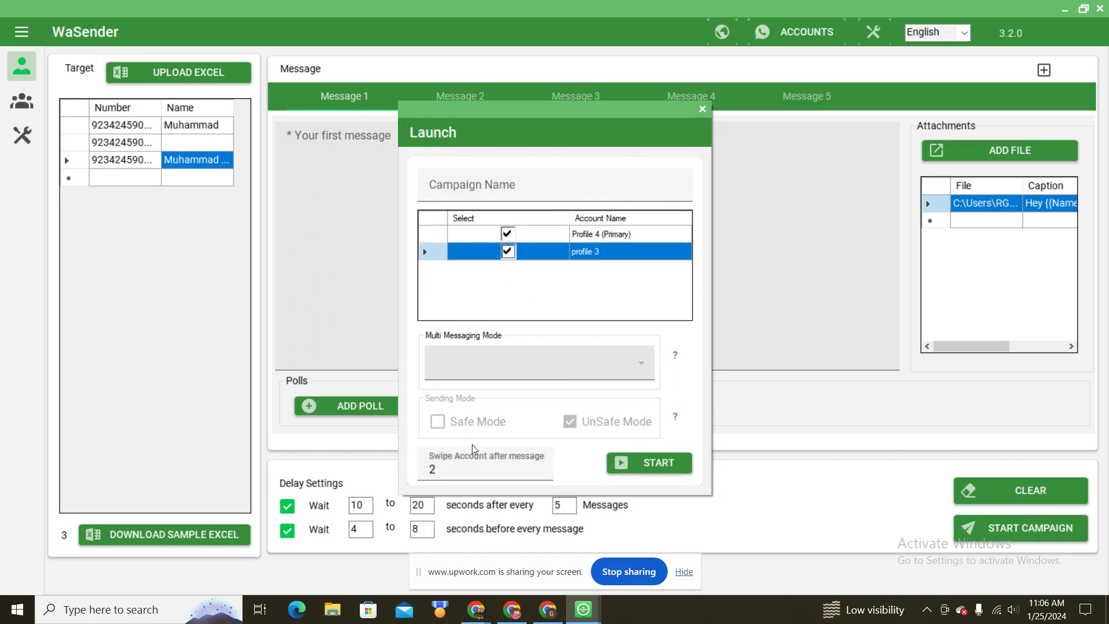
double_click(431, 469)
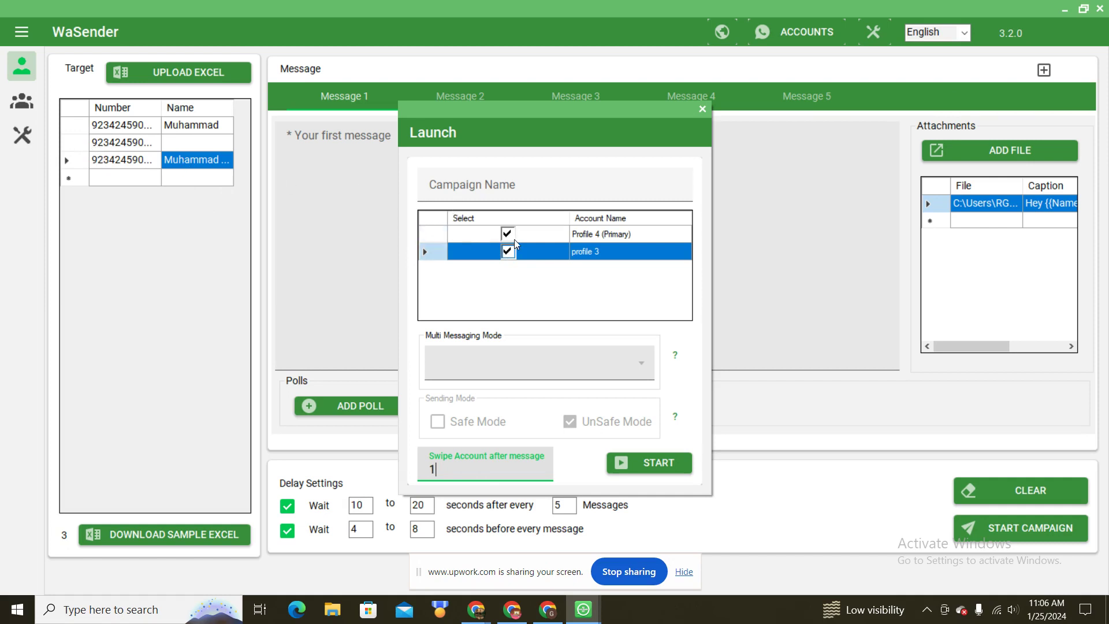
drag(457, 471, 430, 474)
click(507, 252)
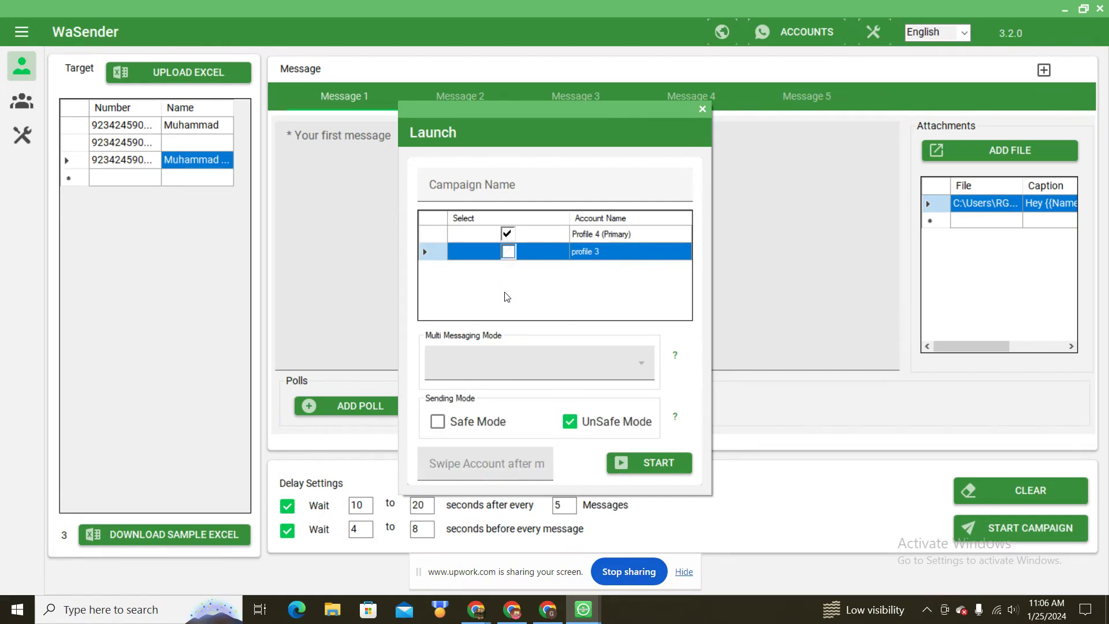
click(569, 421)
Step: Launch the campaign and initialise WhatsApp for Profile 4, arranging the browser and Run windows side by side
click(639, 462)
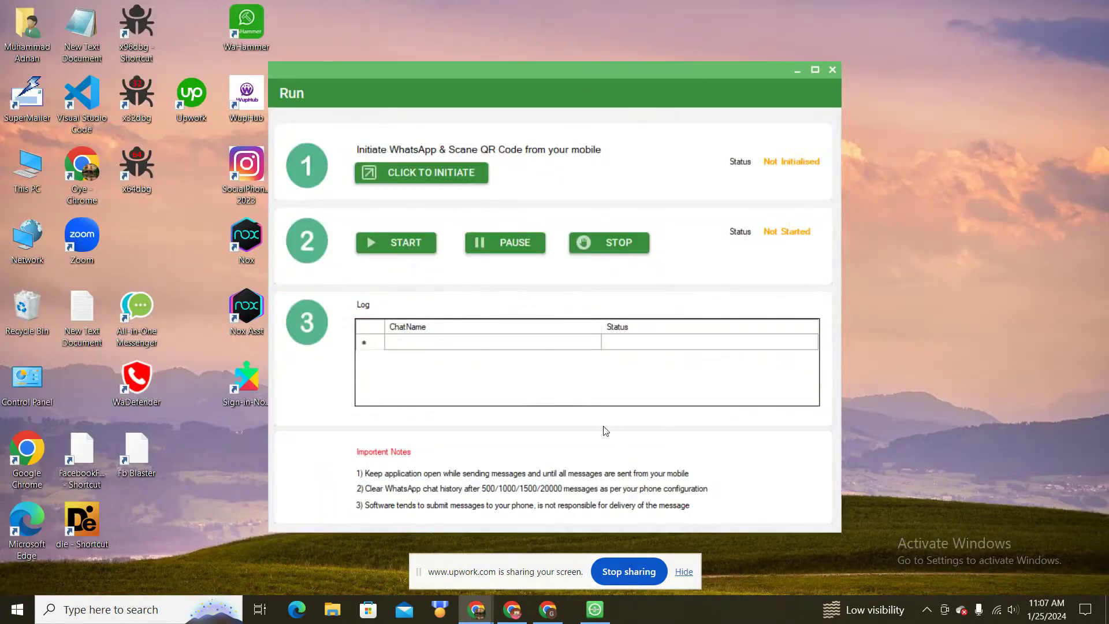
click(412, 172)
drag(369, 97, 232, 97)
click(345, 70)
drag(346, 70, 423, 72)
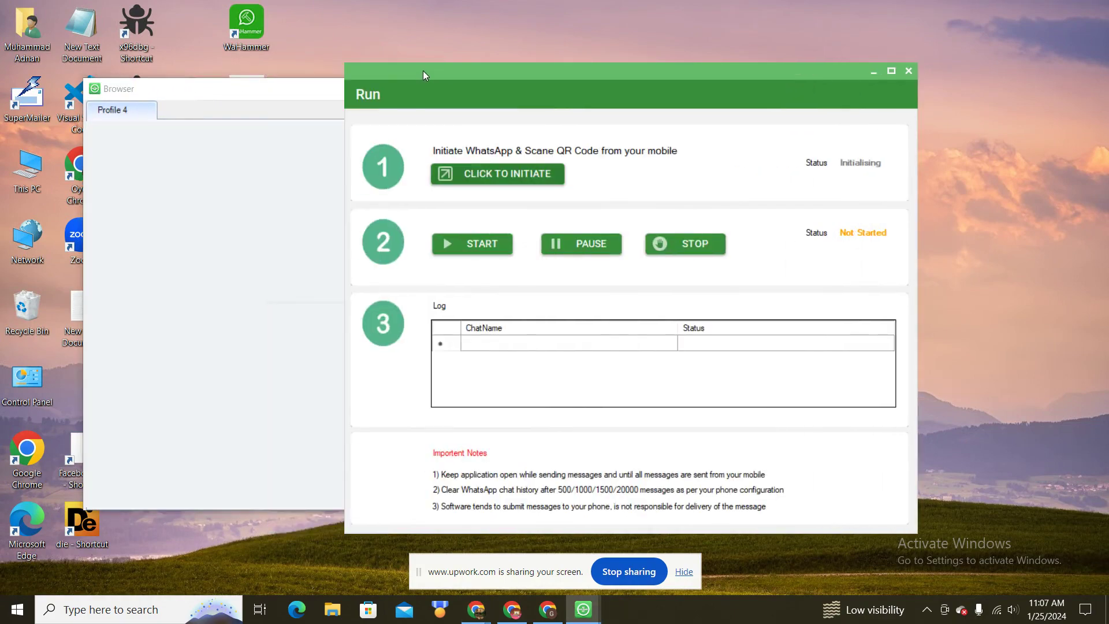
click(246, 93)
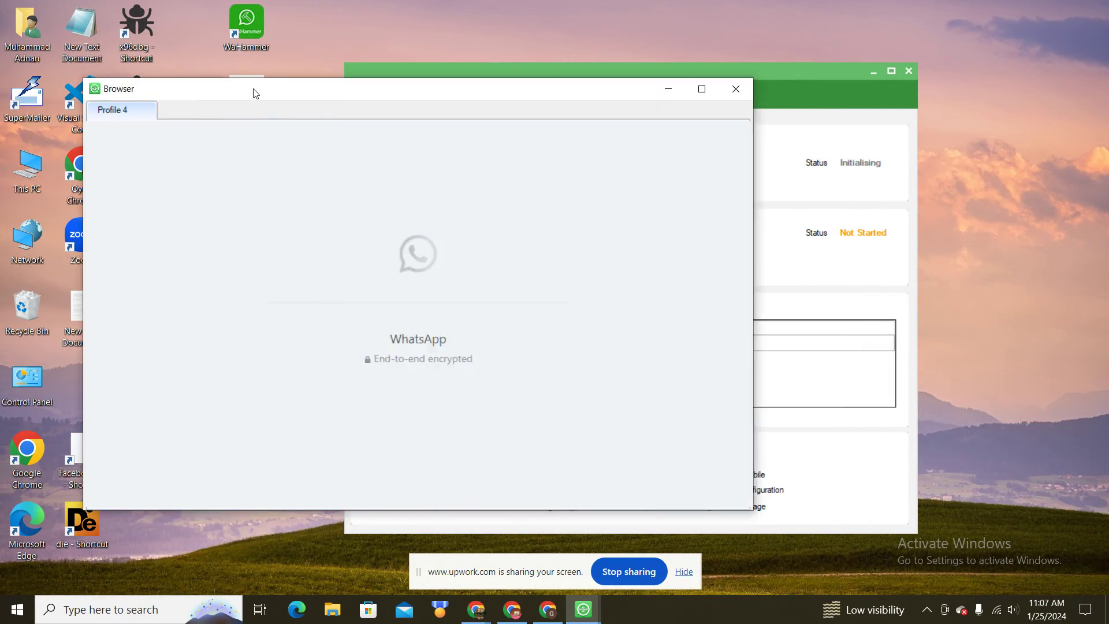
drag(250, 94, 243, 99)
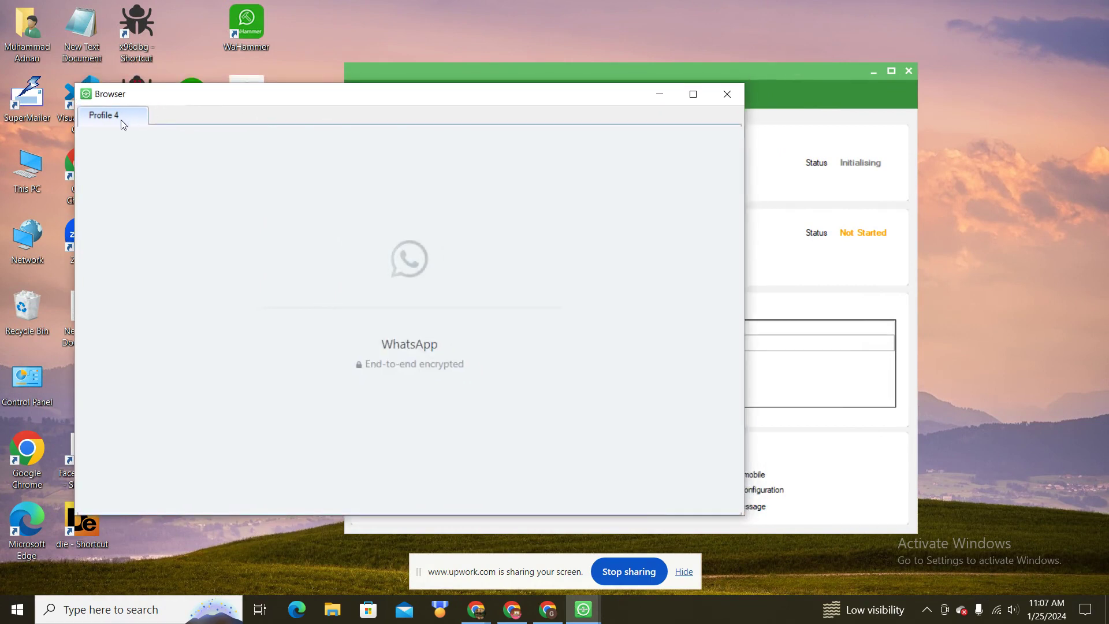
click(515, 73)
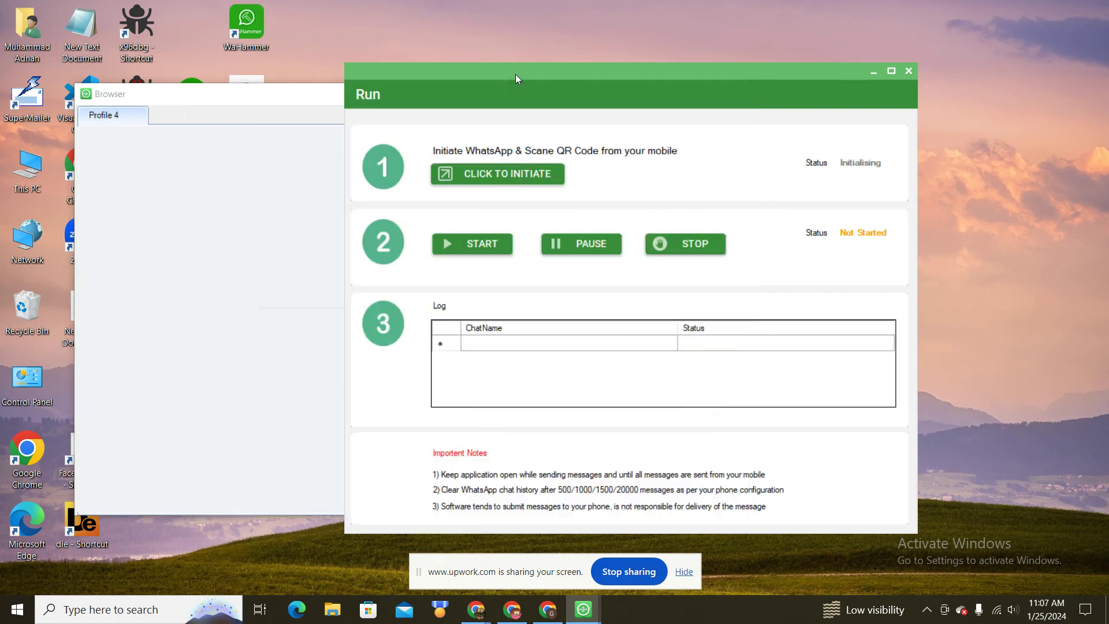
click(160, 118)
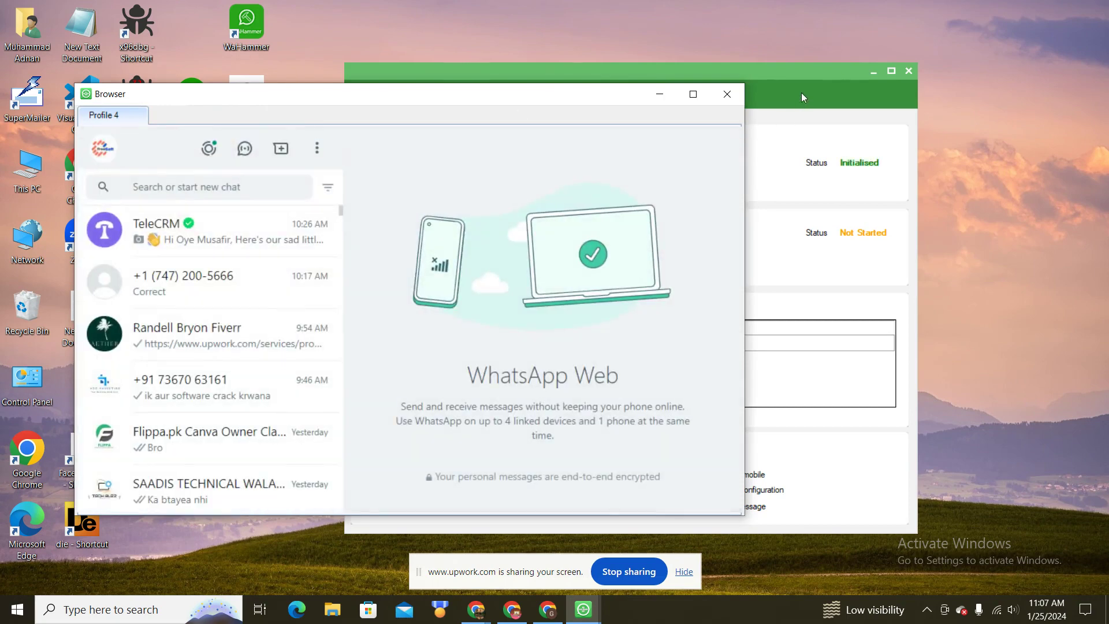
click(802, 93)
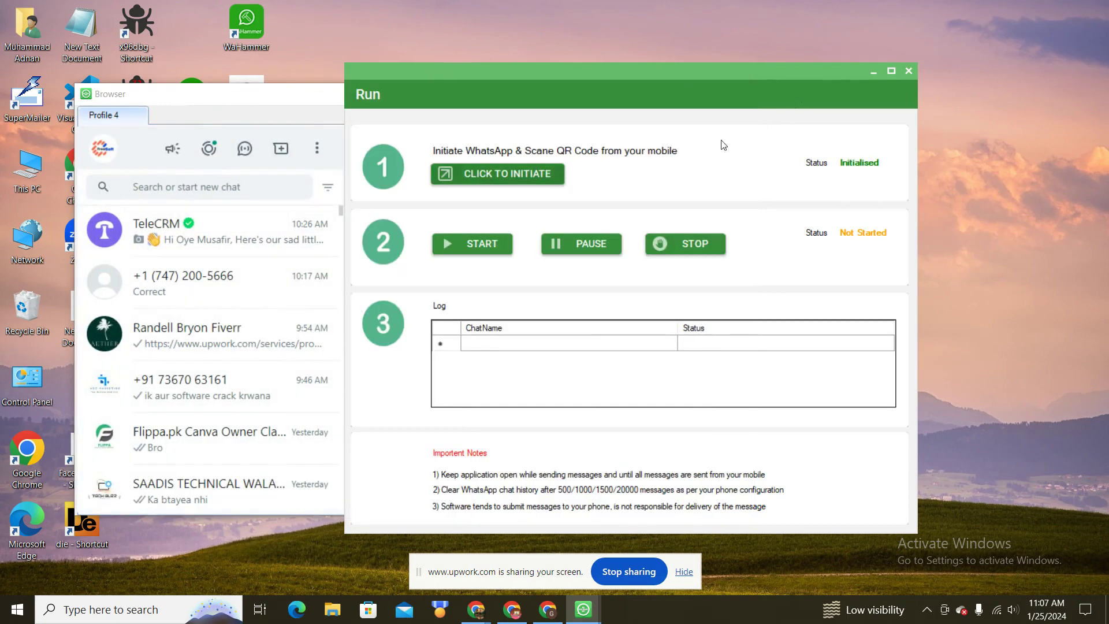
Step: Start sending so the status reads Running, and dismiss WhatsApp Web's notifications prompt
click(463, 244)
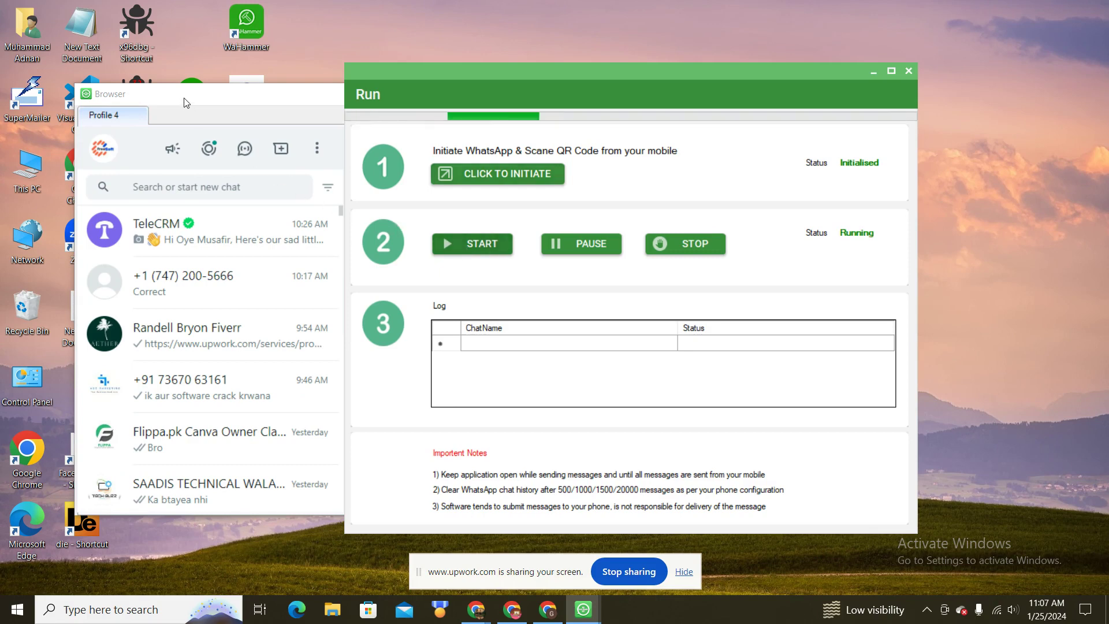
click(185, 102)
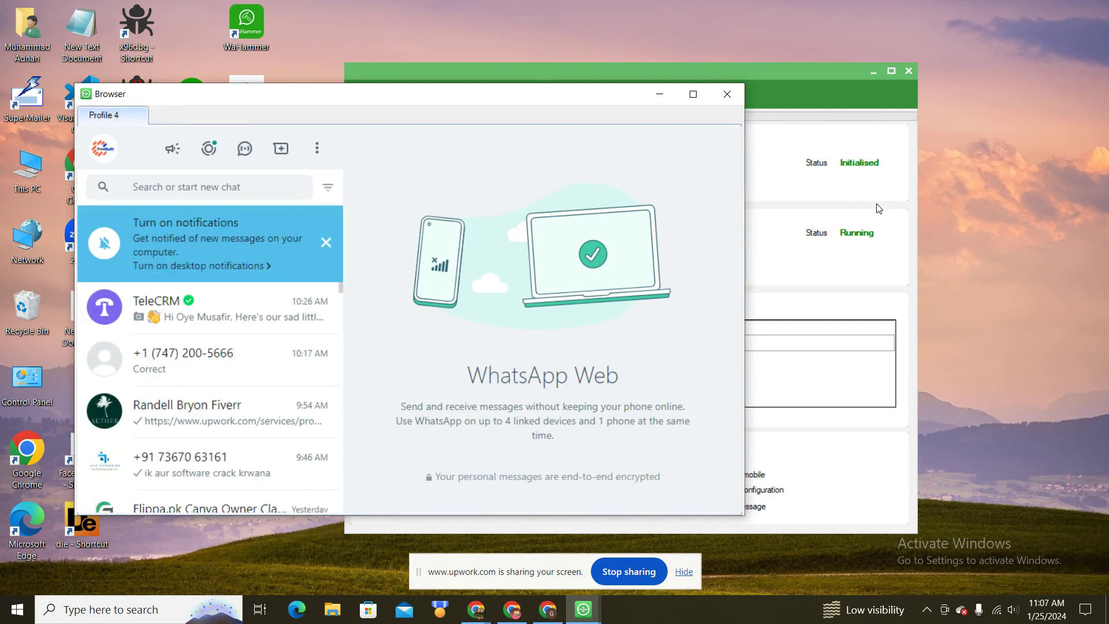
click(325, 241)
click(830, 220)
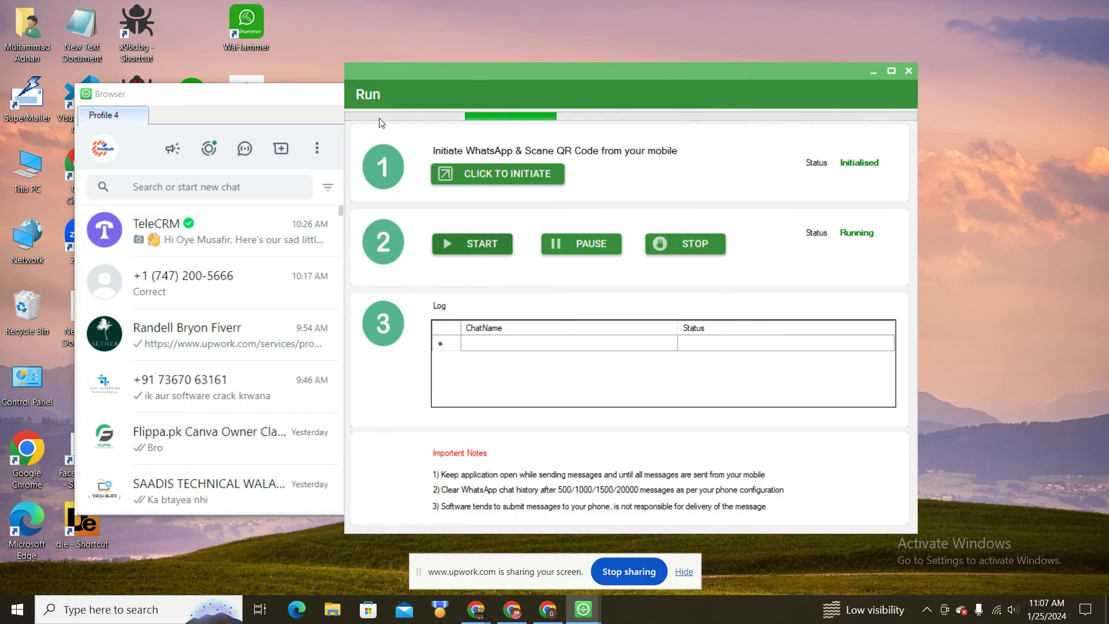
Step: Watch the captioned image go out to the targets, then pause the campaign
click(281, 111)
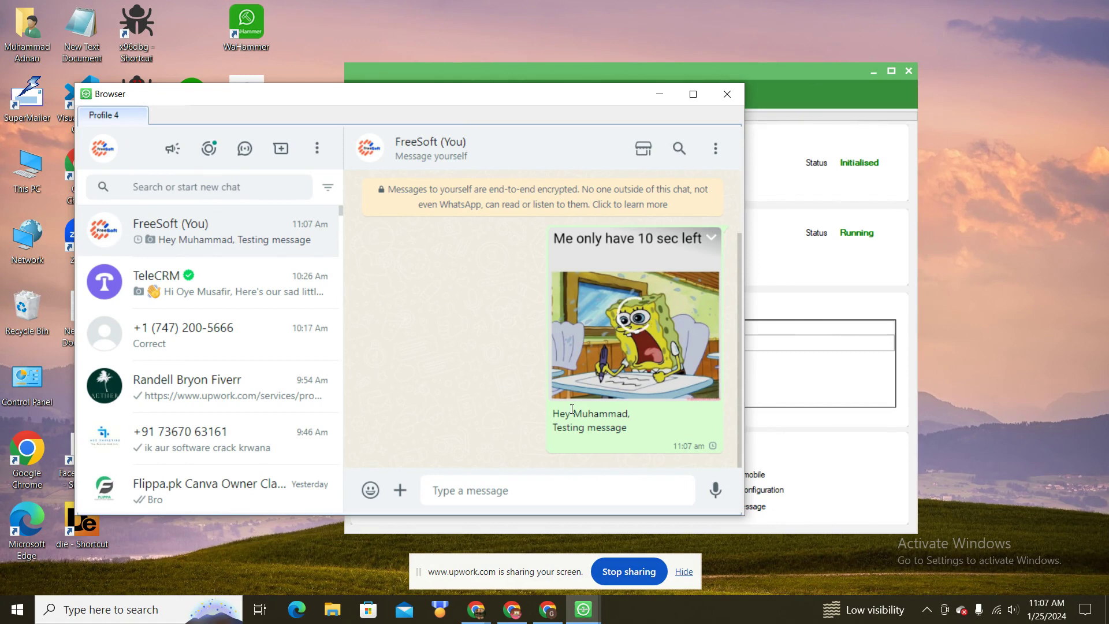
click(856, 249)
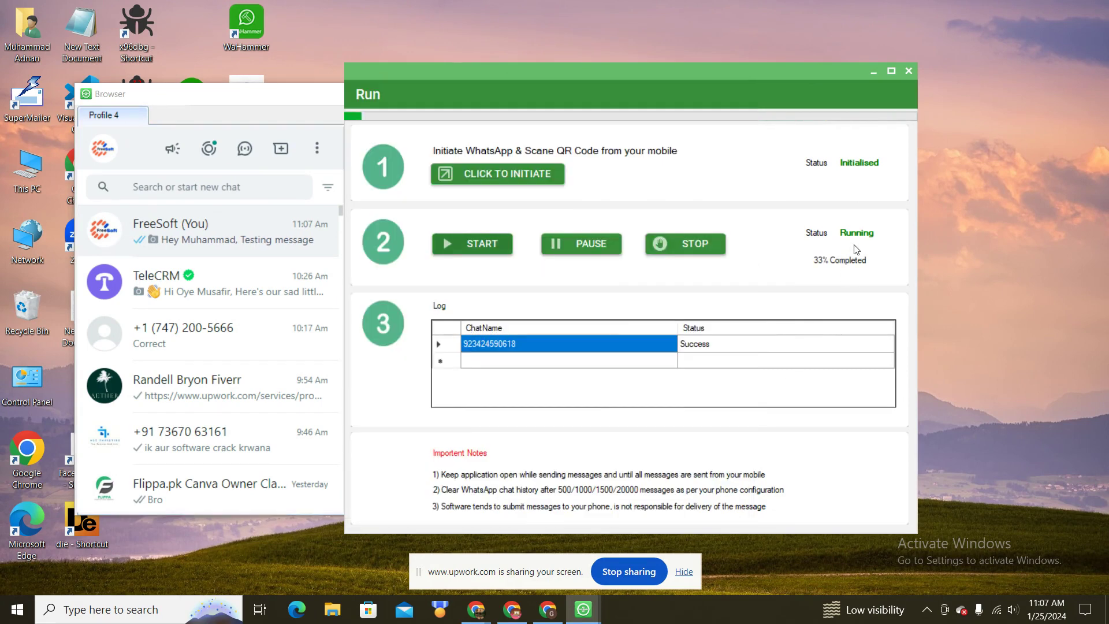
click(604, 250)
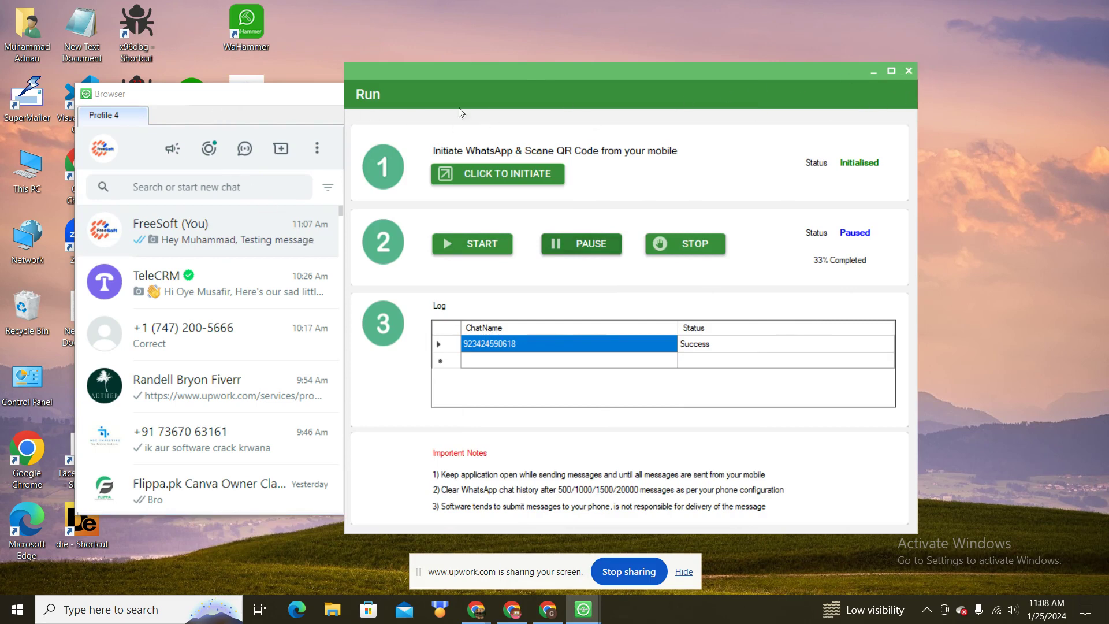
Step: Check the sent message in the WhatsApp chat, then close the browser, leaving the run Stopped at 66%
click(257, 103)
click(838, 208)
click(195, 110)
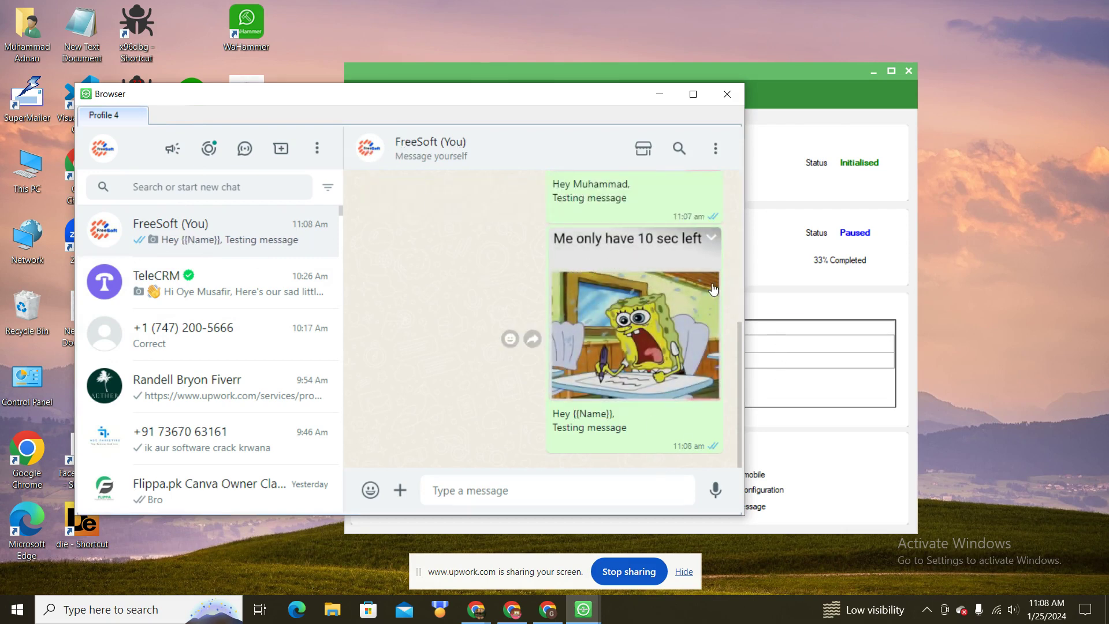
click(729, 102)
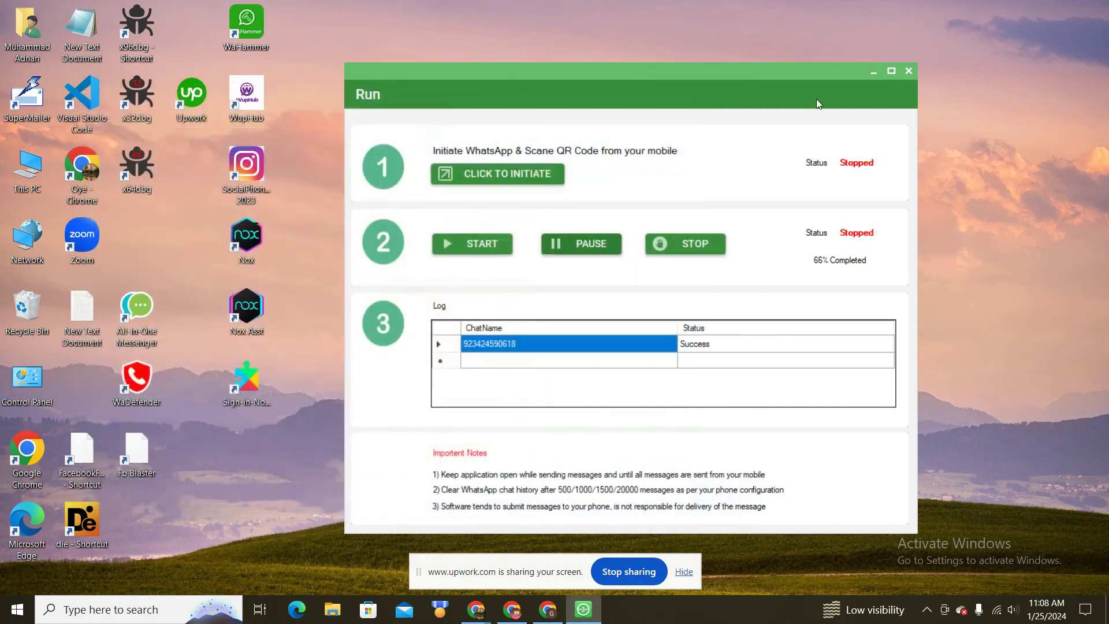
Step: Close the Run window and check Message tabs 1–5, confirming only Message 1 holds the captioned attachment
click(908, 71)
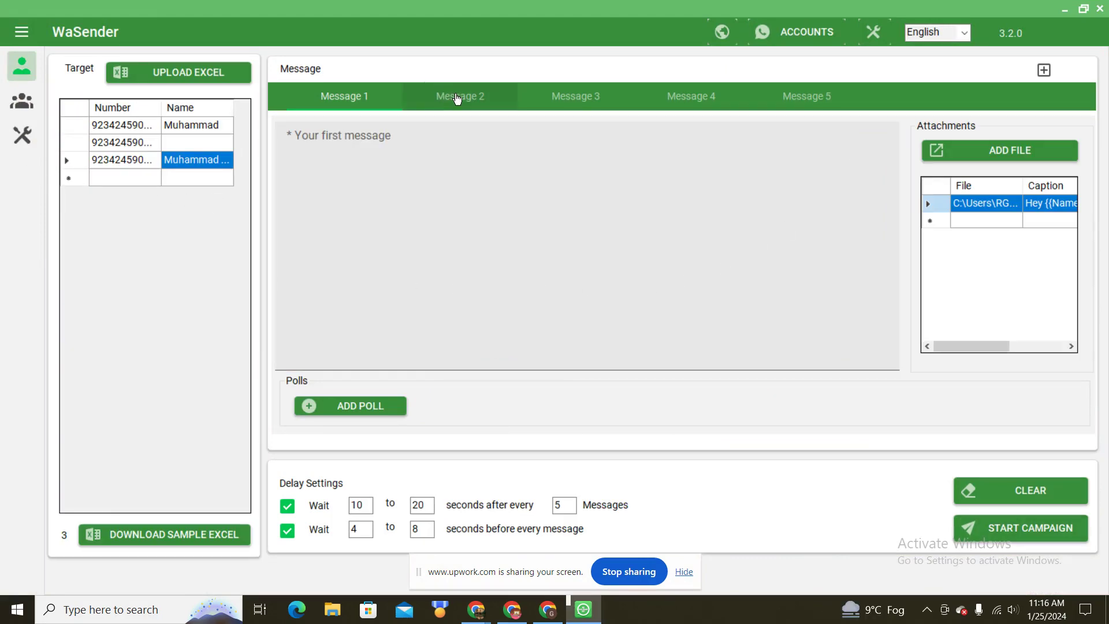
click(456, 98)
click(614, 98)
click(721, 98)
click(828, 108)
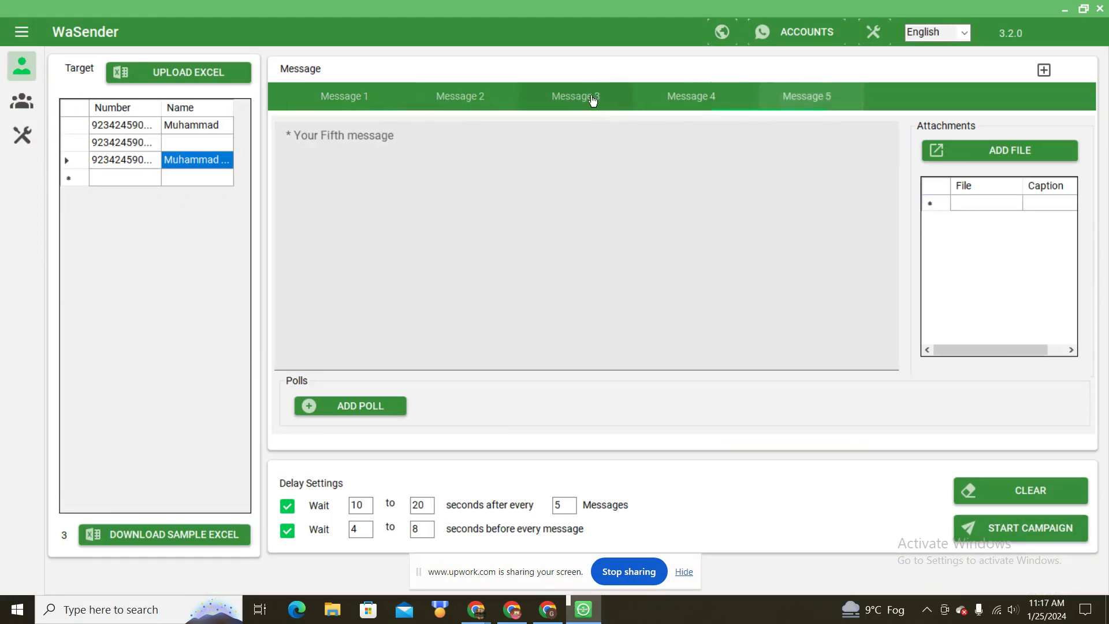
click(575, 98)
click(459, 98)
click(358, 99)
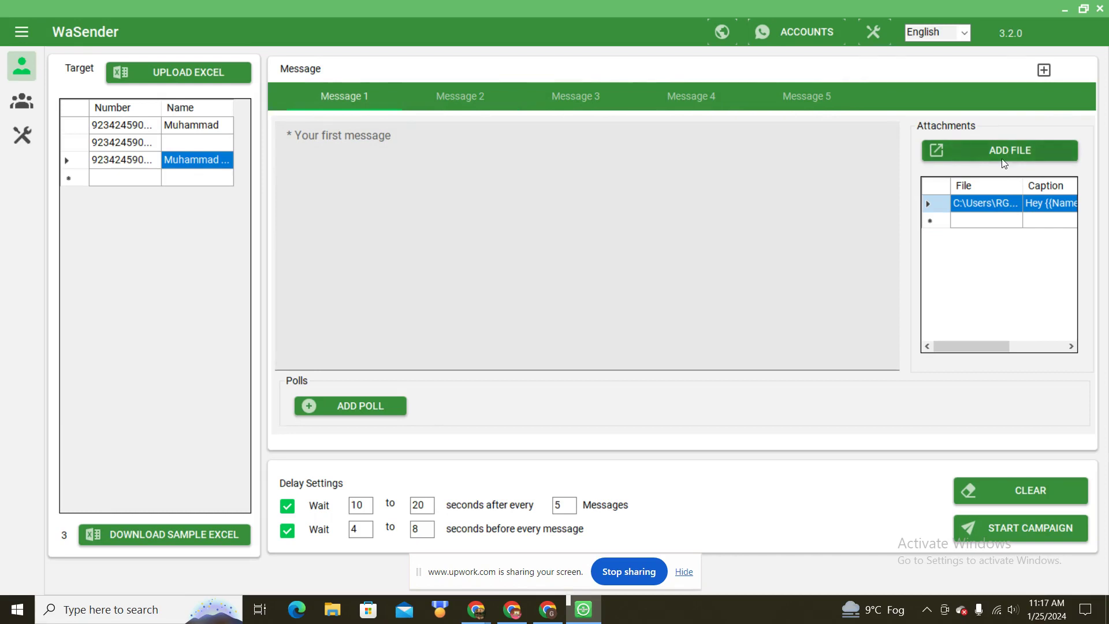
click(472, 99)
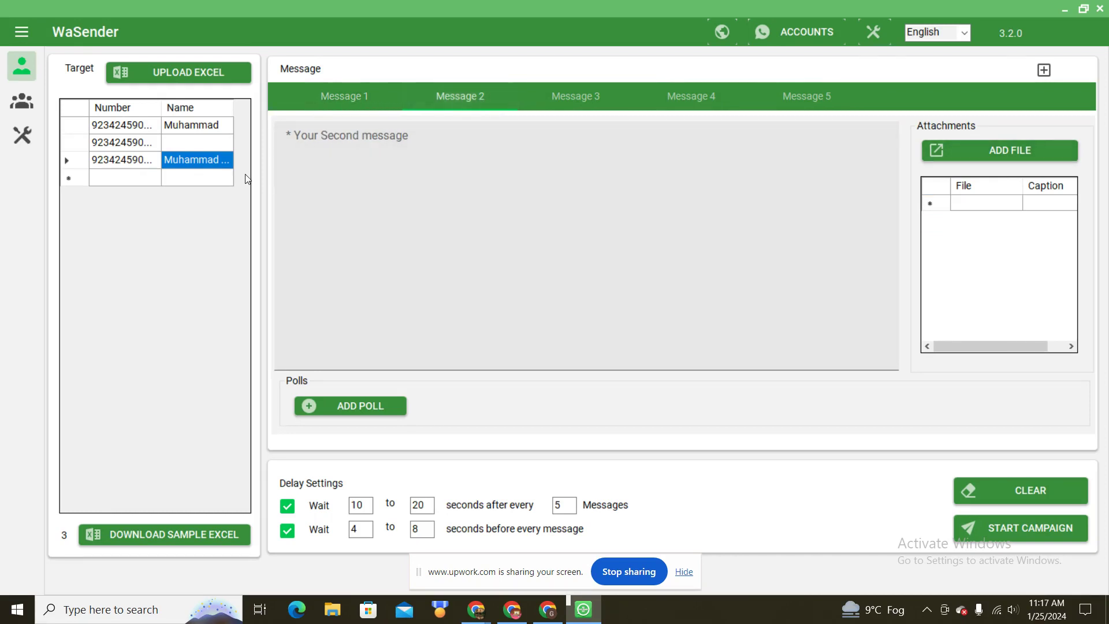
click(382, 248)
click(369, 98)
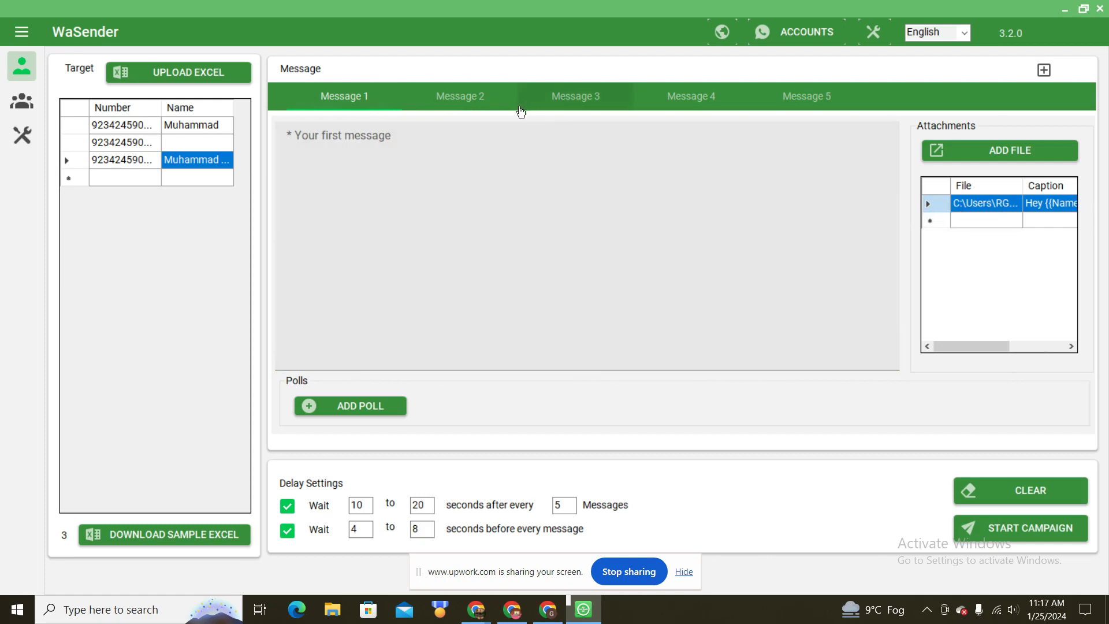
click(468, 109)
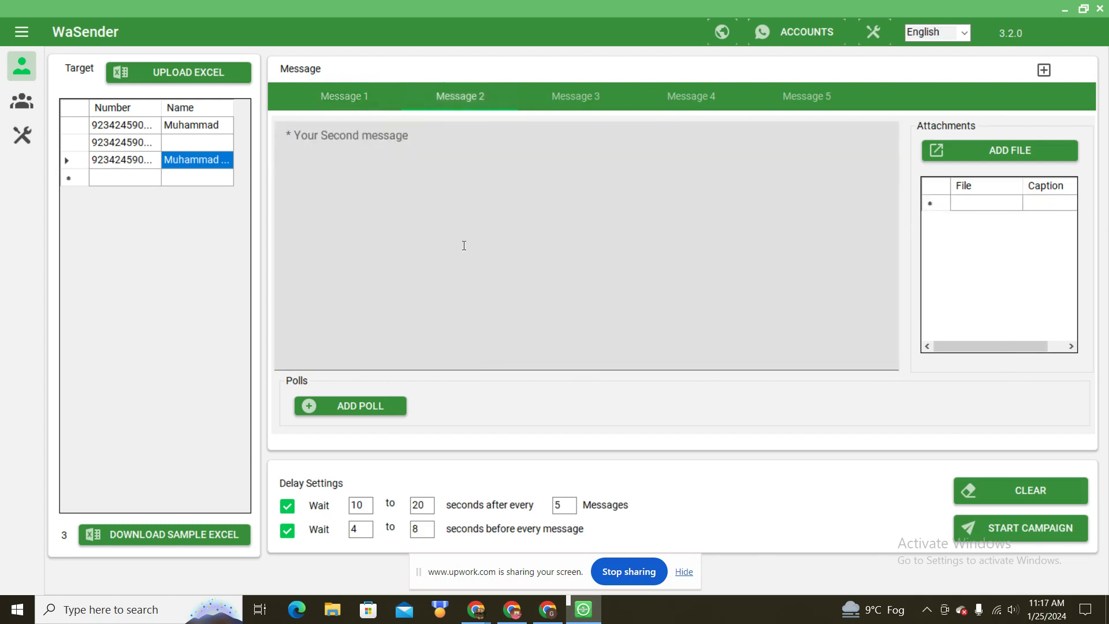
Step: Open the tools page and highlight Get Group Member, Contact List Grabber, Auto Group Joiner and Grab Active Group Members
click(22, 137)
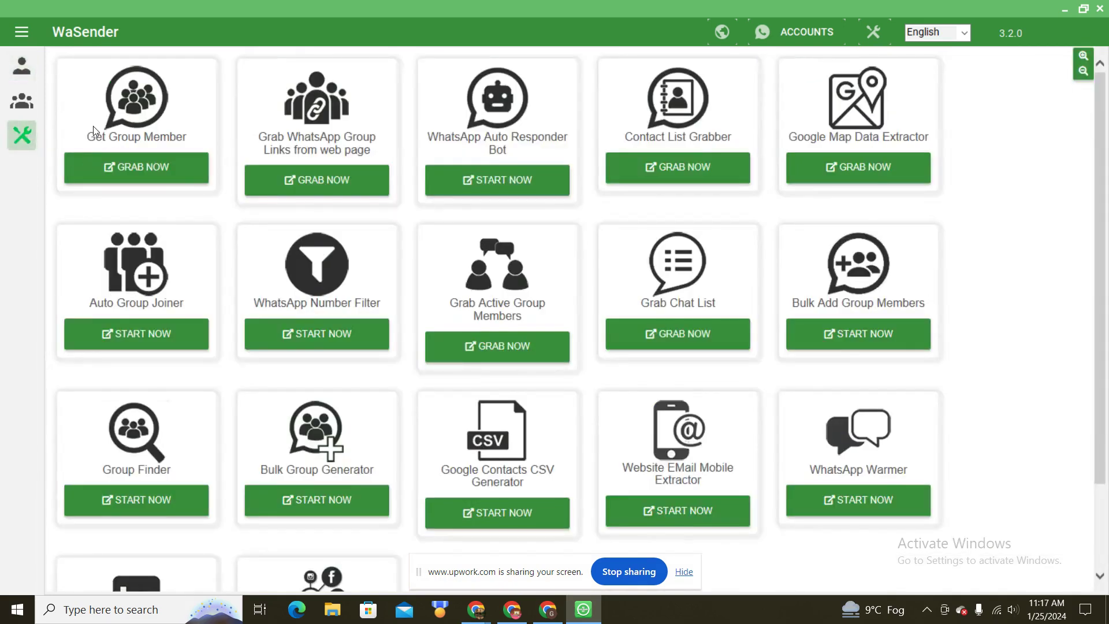
drag(90, 136, 105, 138)
drag(183, 137, 366, 154)
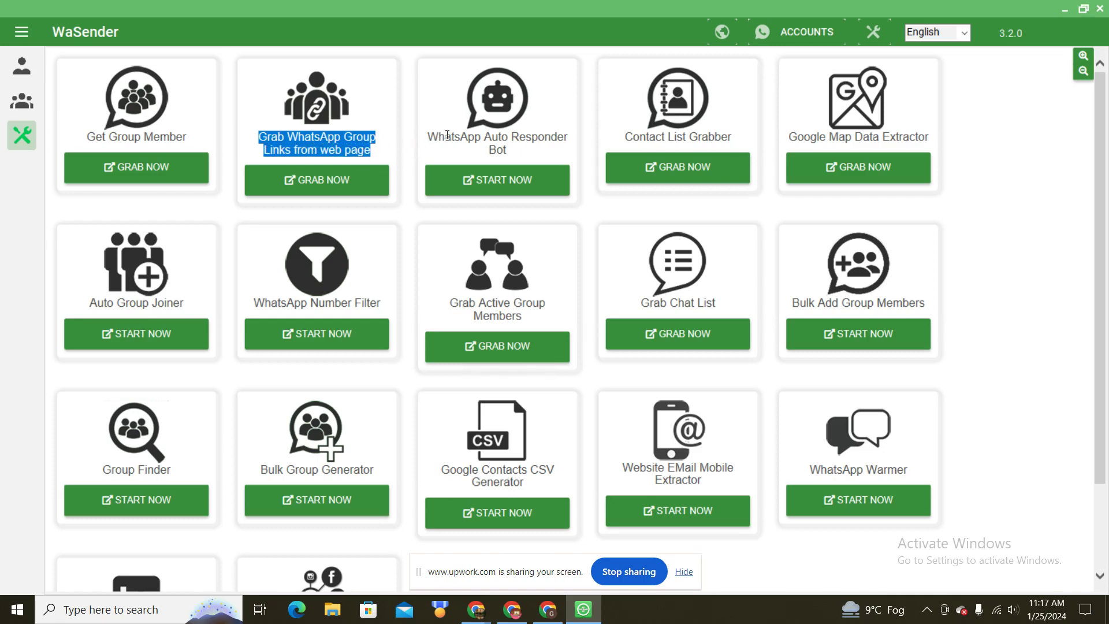
drag(615, 140, 900, 141)
drag(90, 303, 194, 309)
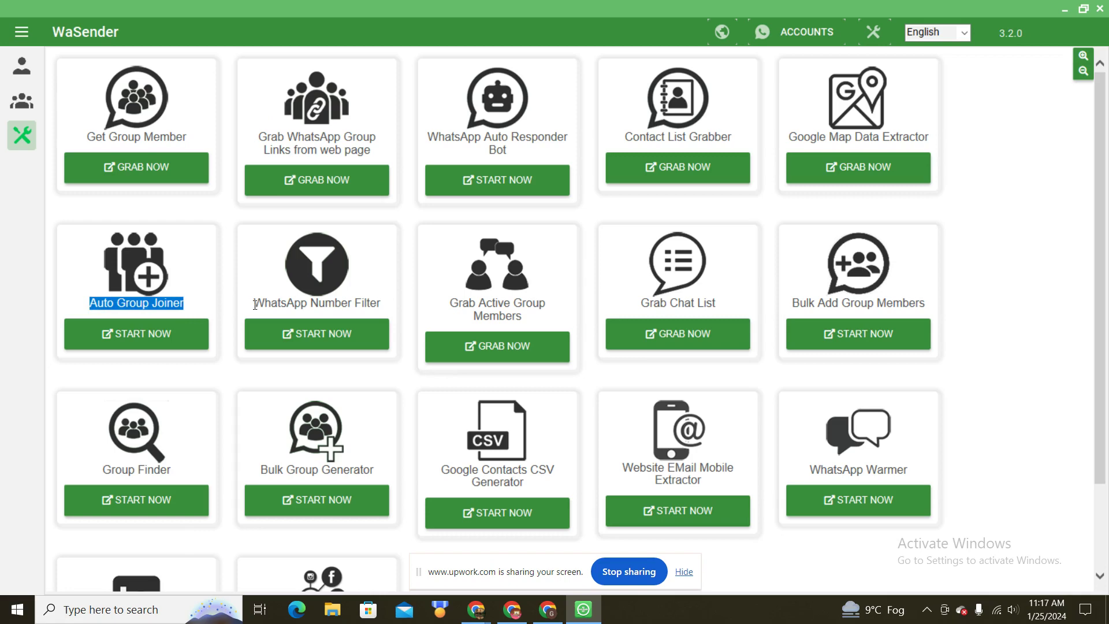
drag(454, 302, 537, 310)
click(516, 316)
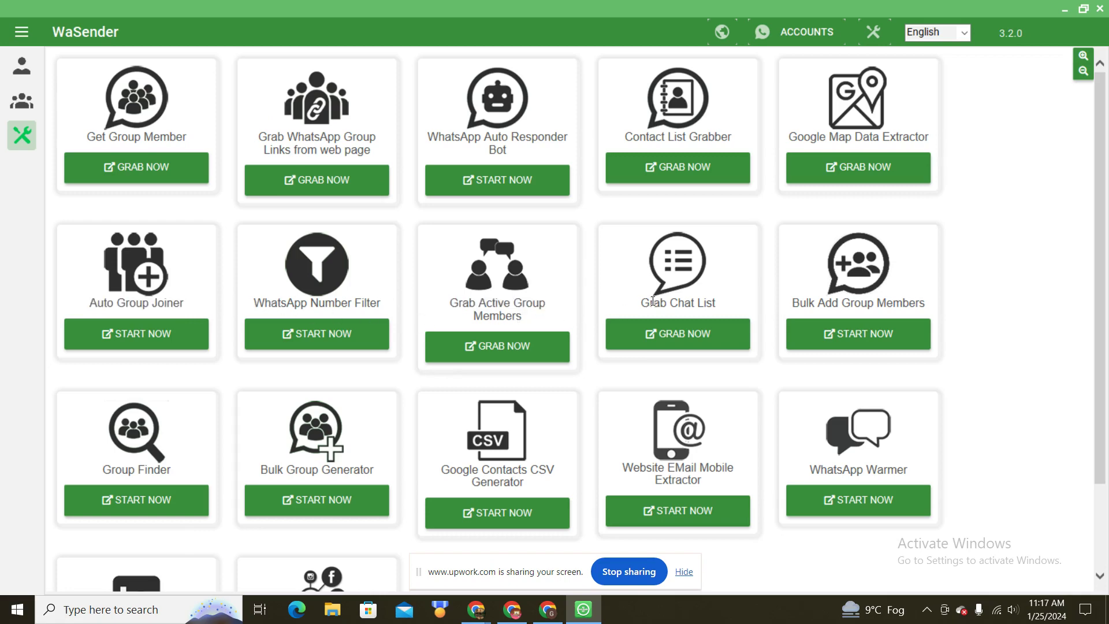
Step: Highlight Grab Chat List, Bulk Add Group Members, Google Contacts CSV Generator, Website EMail Mobile Extractor and WhatsApp Warmer, then scroll down the tools grid
drag(649, 304, 713, 289)
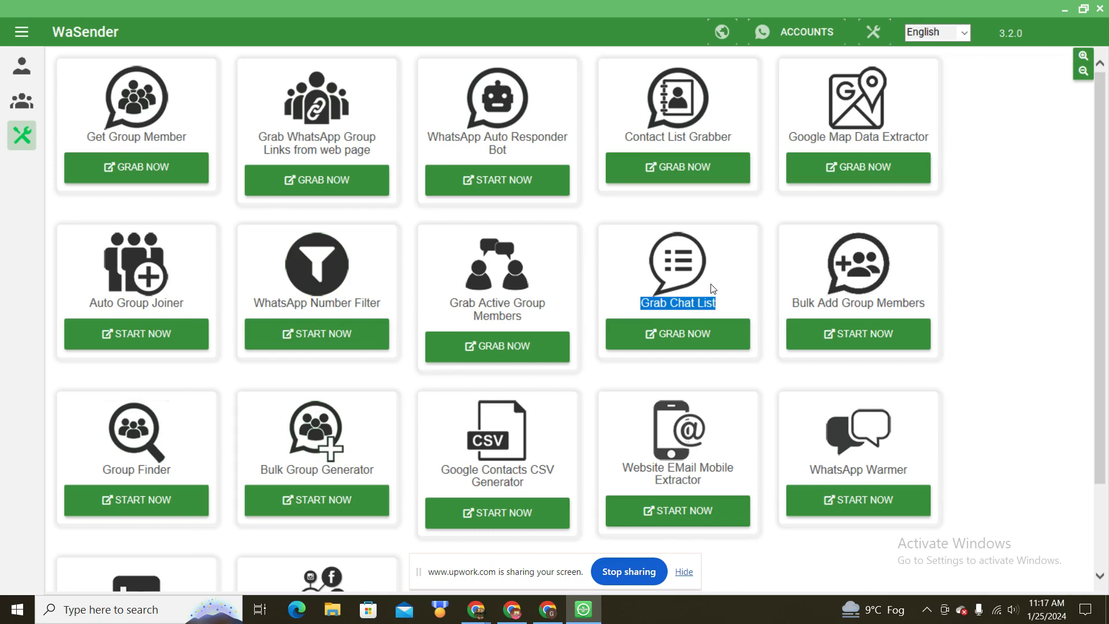
drag(793, 303, 904, 305)
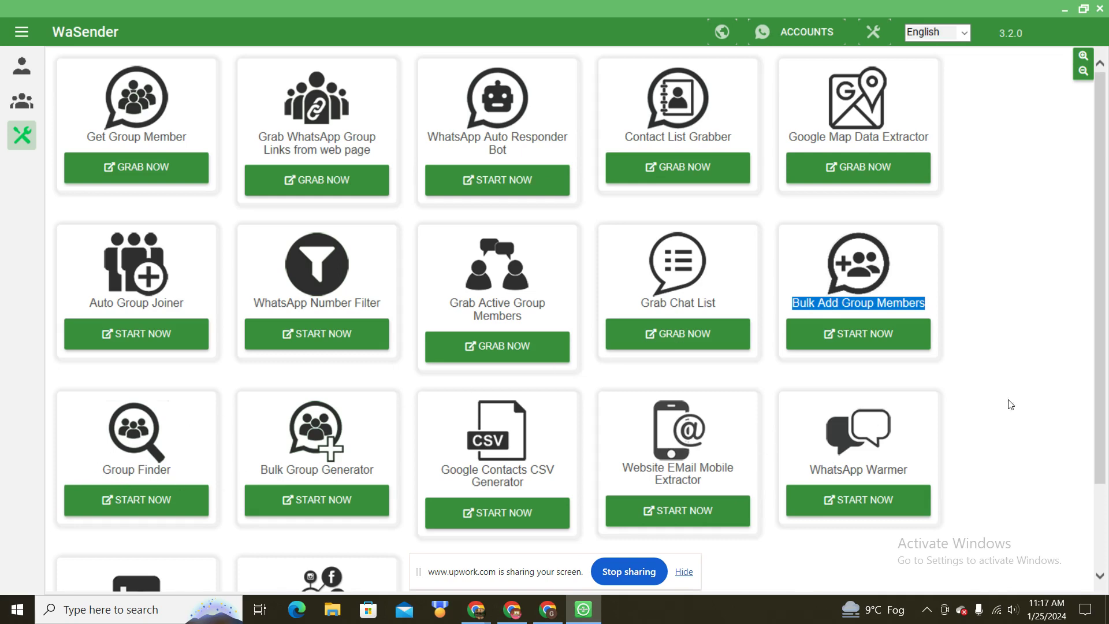
drag(441, 469, 552, 469)
click(506, 495)
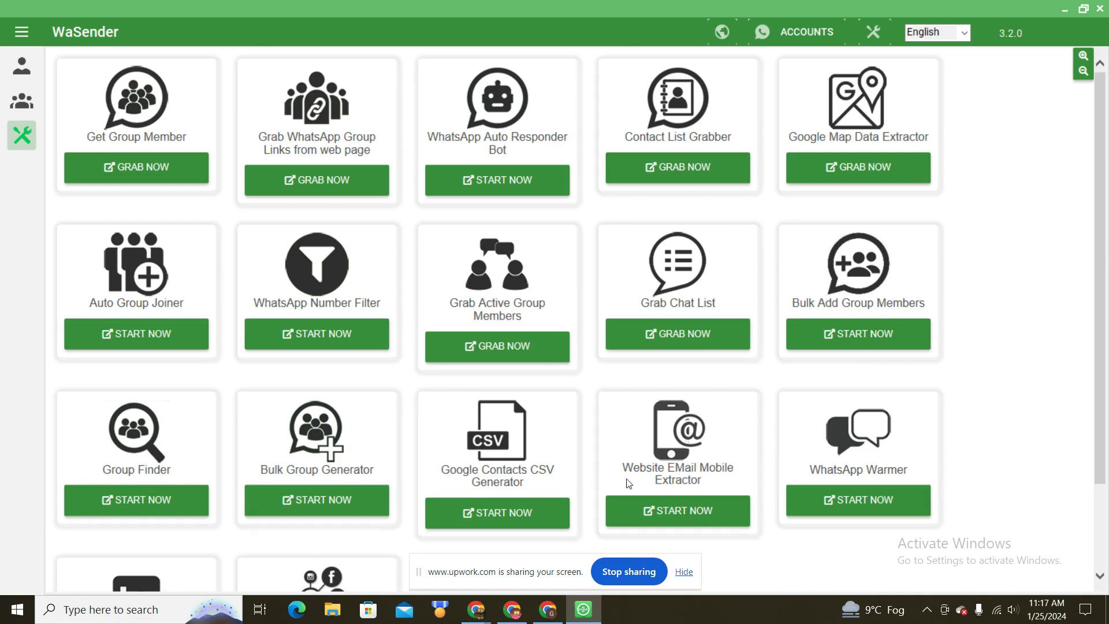
drag(623, 468, 715, 474)
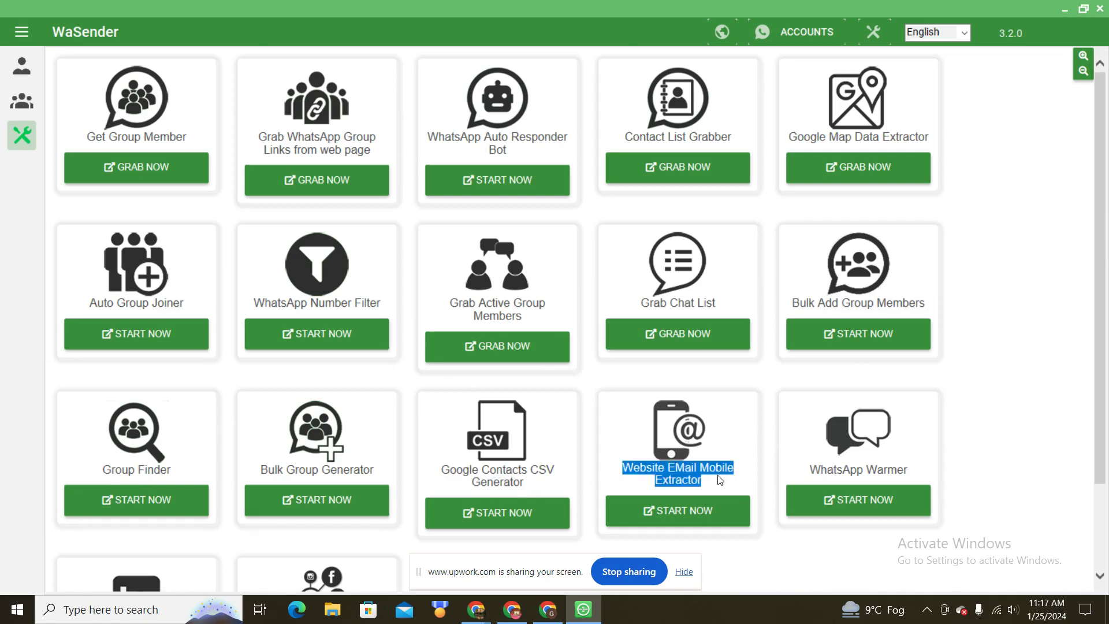
double_click(813, 470)
click(813, 470)
click(889, 437)
drag(1098, 329, 1077, 428)
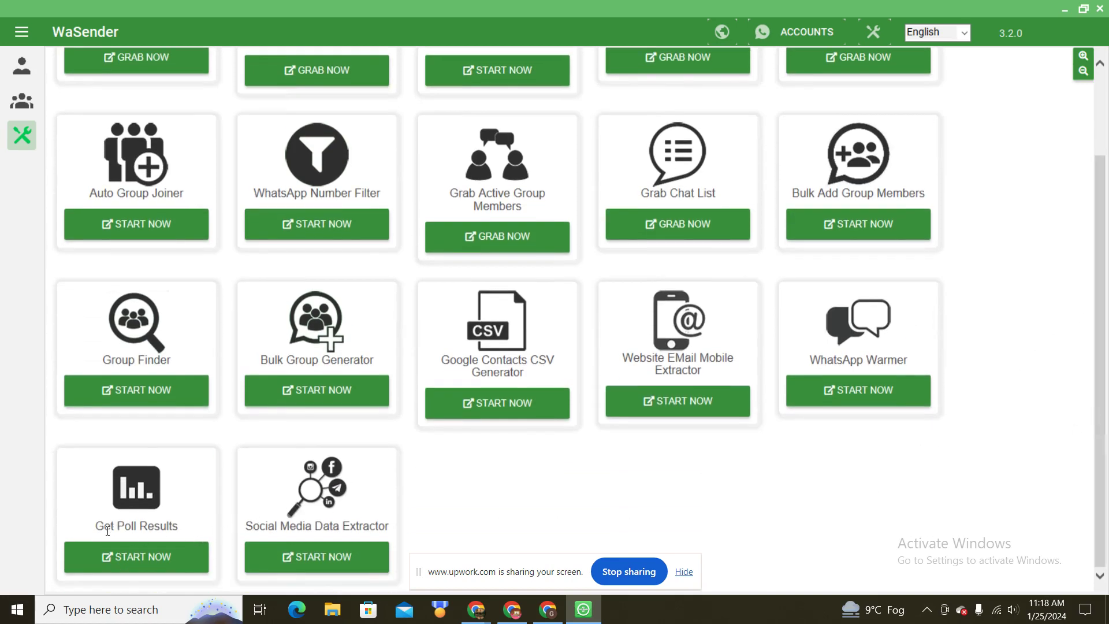